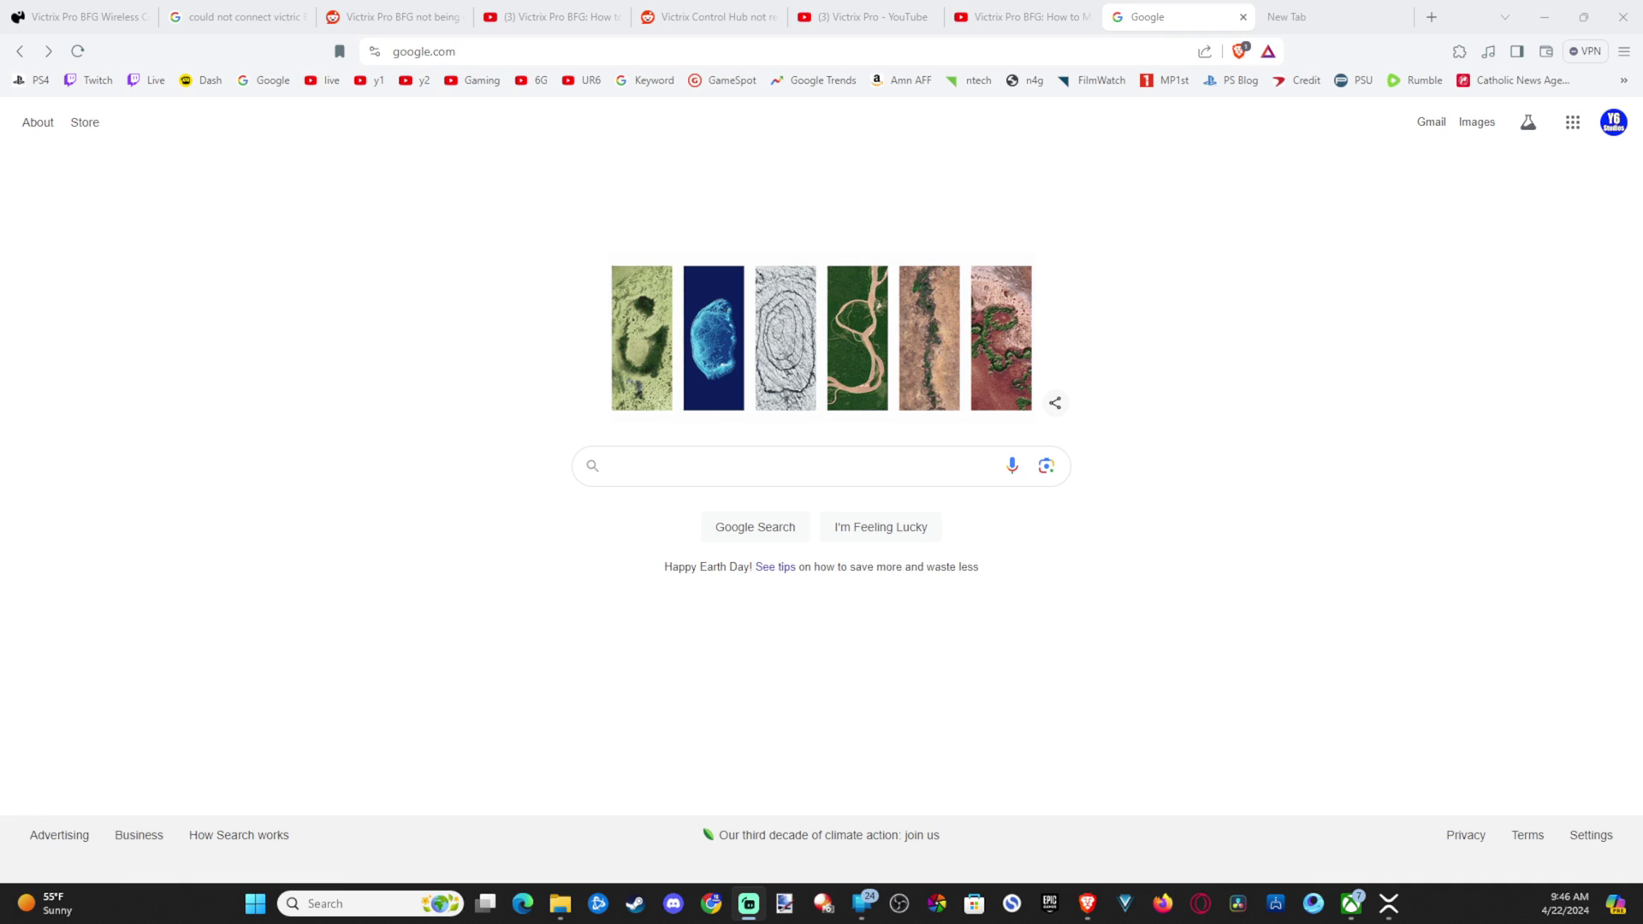
# Search Google for 'pdp'.
pyautogui.click(685, 466)
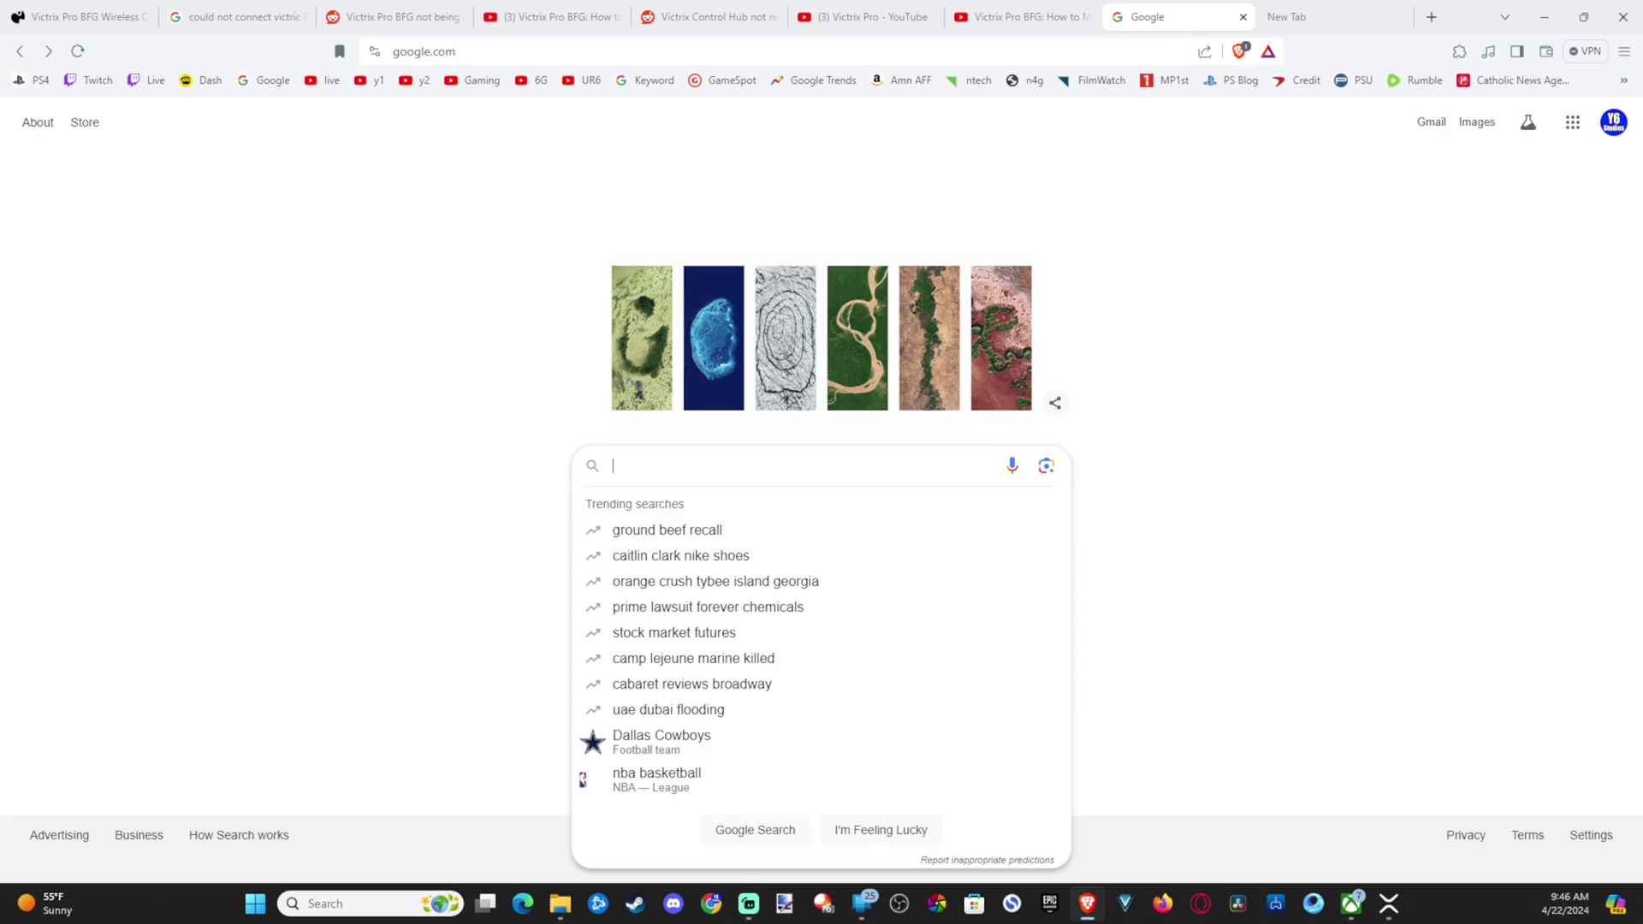
pyautogui.write('pdp')
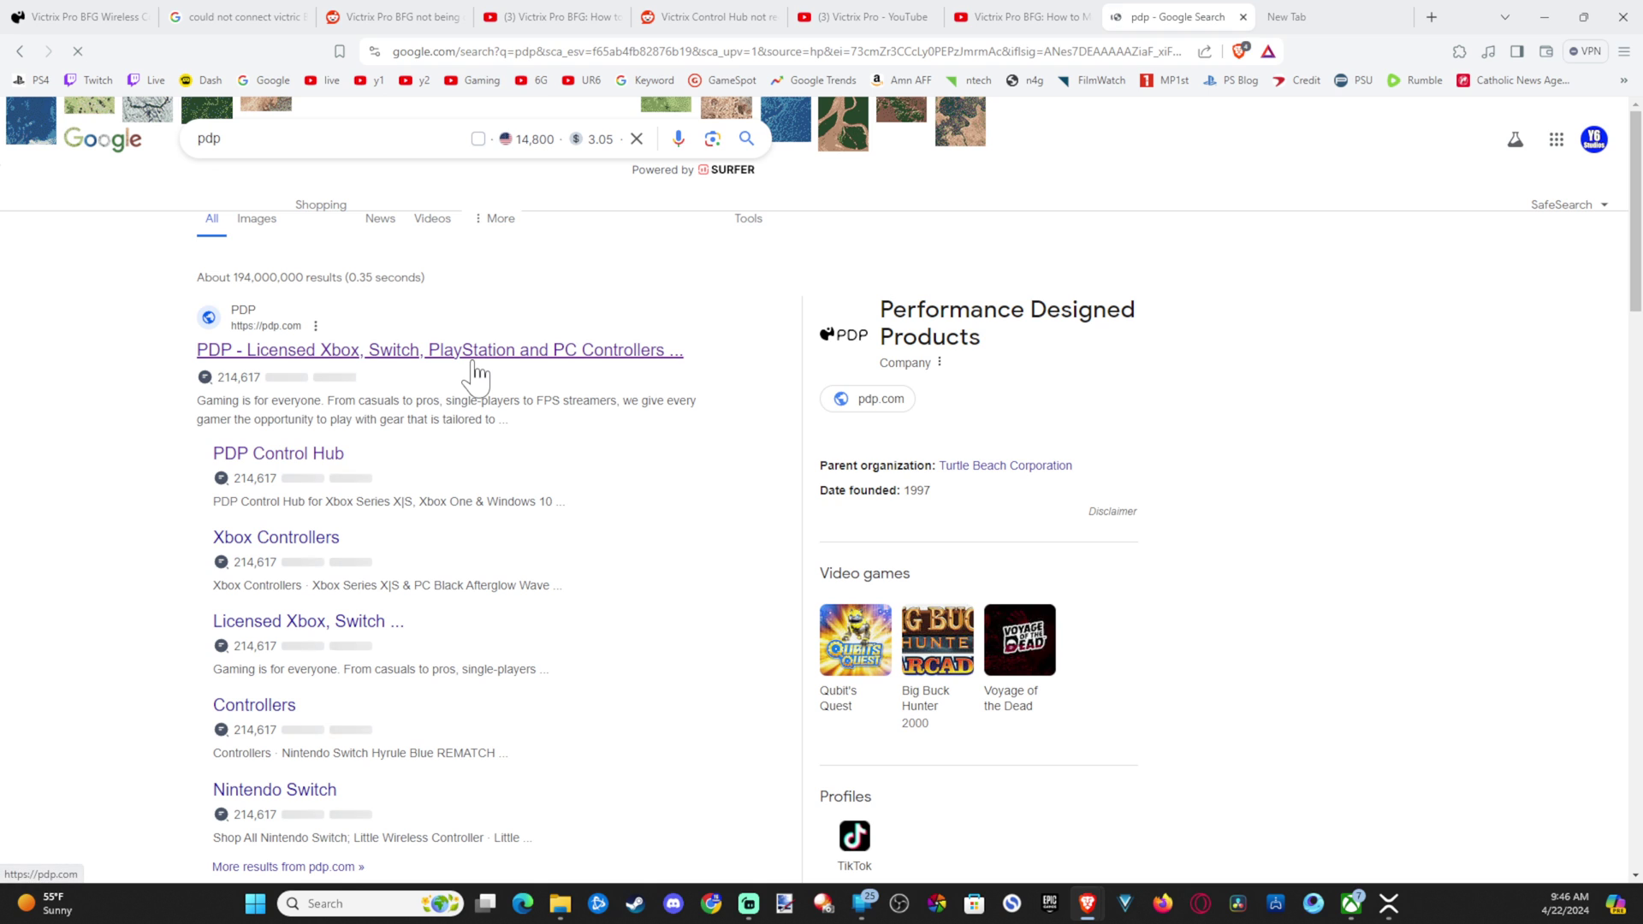
# Open the official pdp.com site and go to the Victrix Control Hub page from the Apps menu.
pyautogui.click(477, 372)
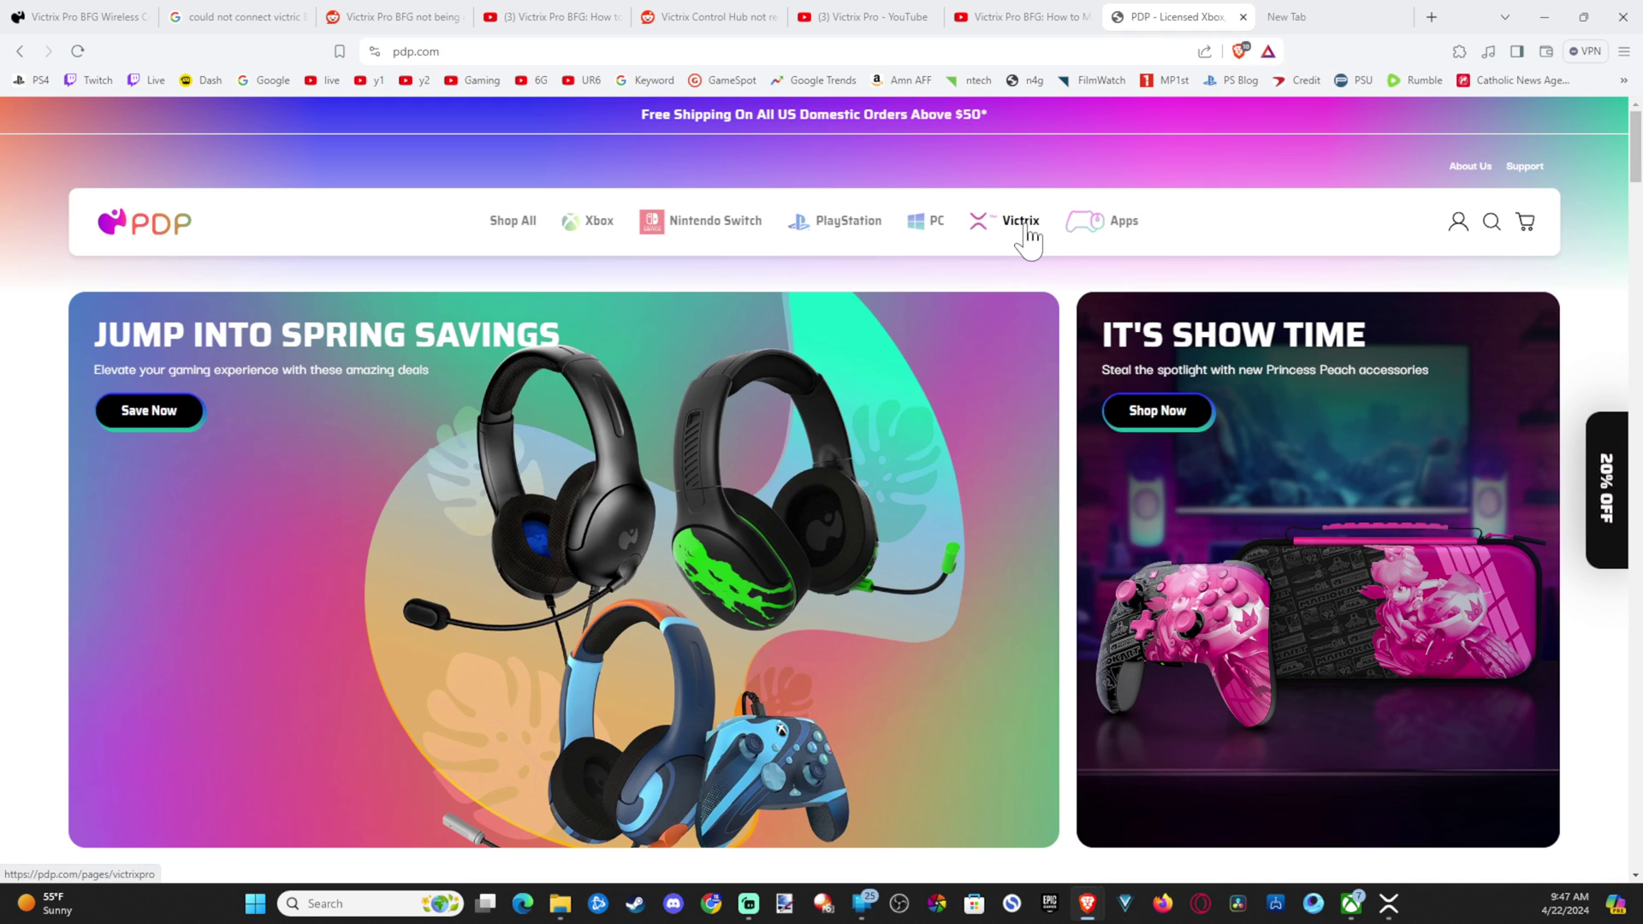
pyautogui.moveTo(1081, 227)
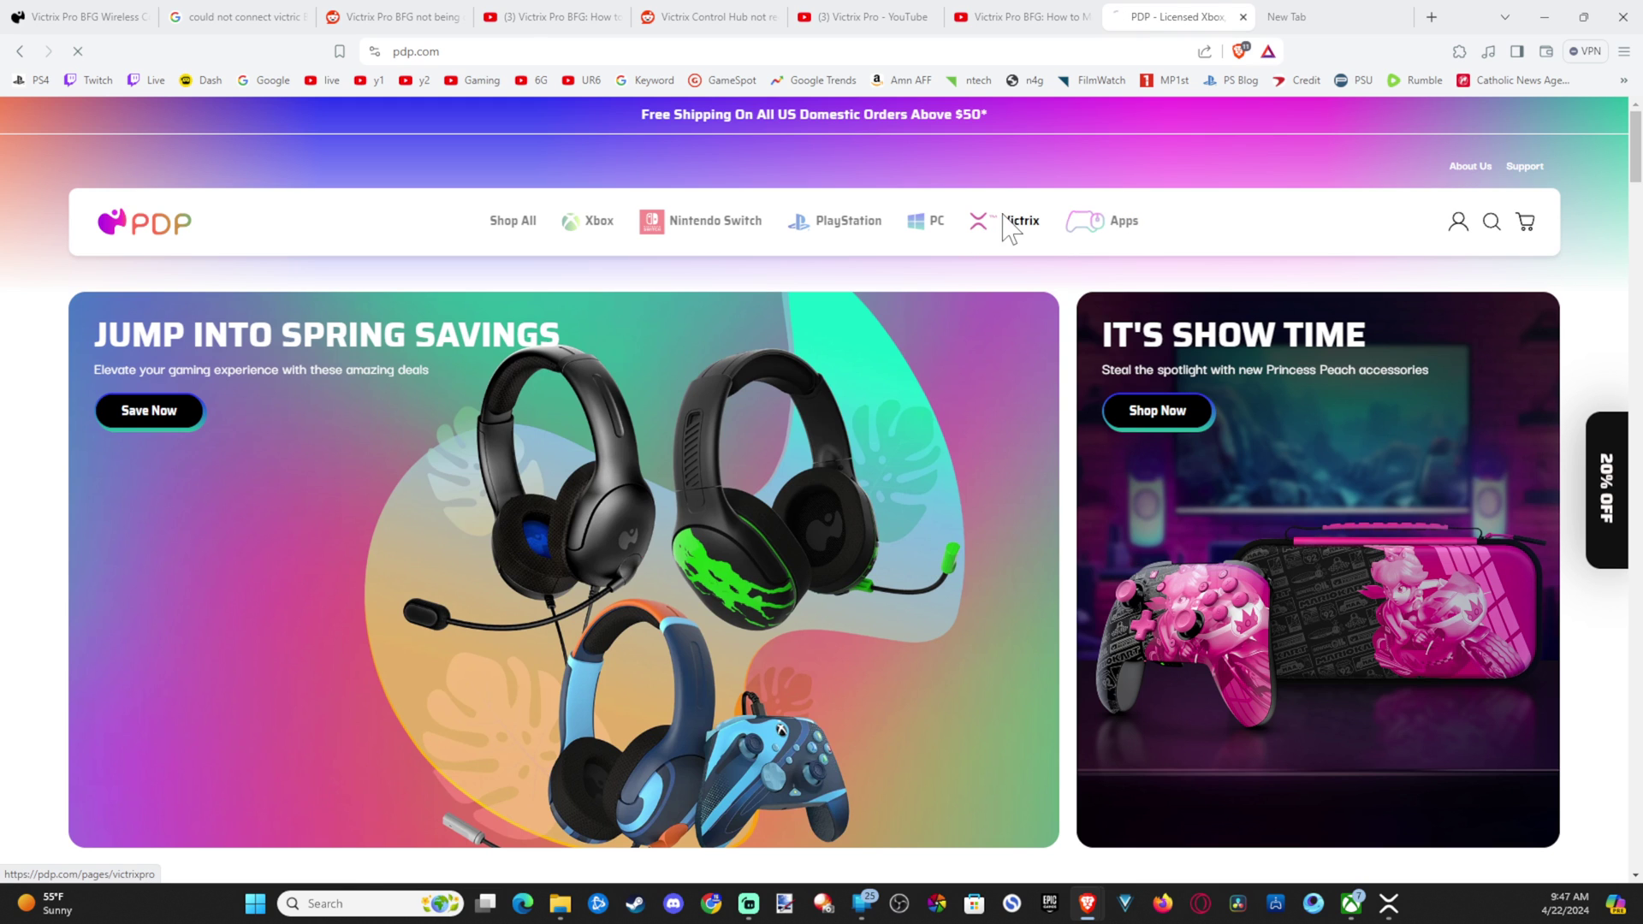
pyautogui.moveTo(998, 228)
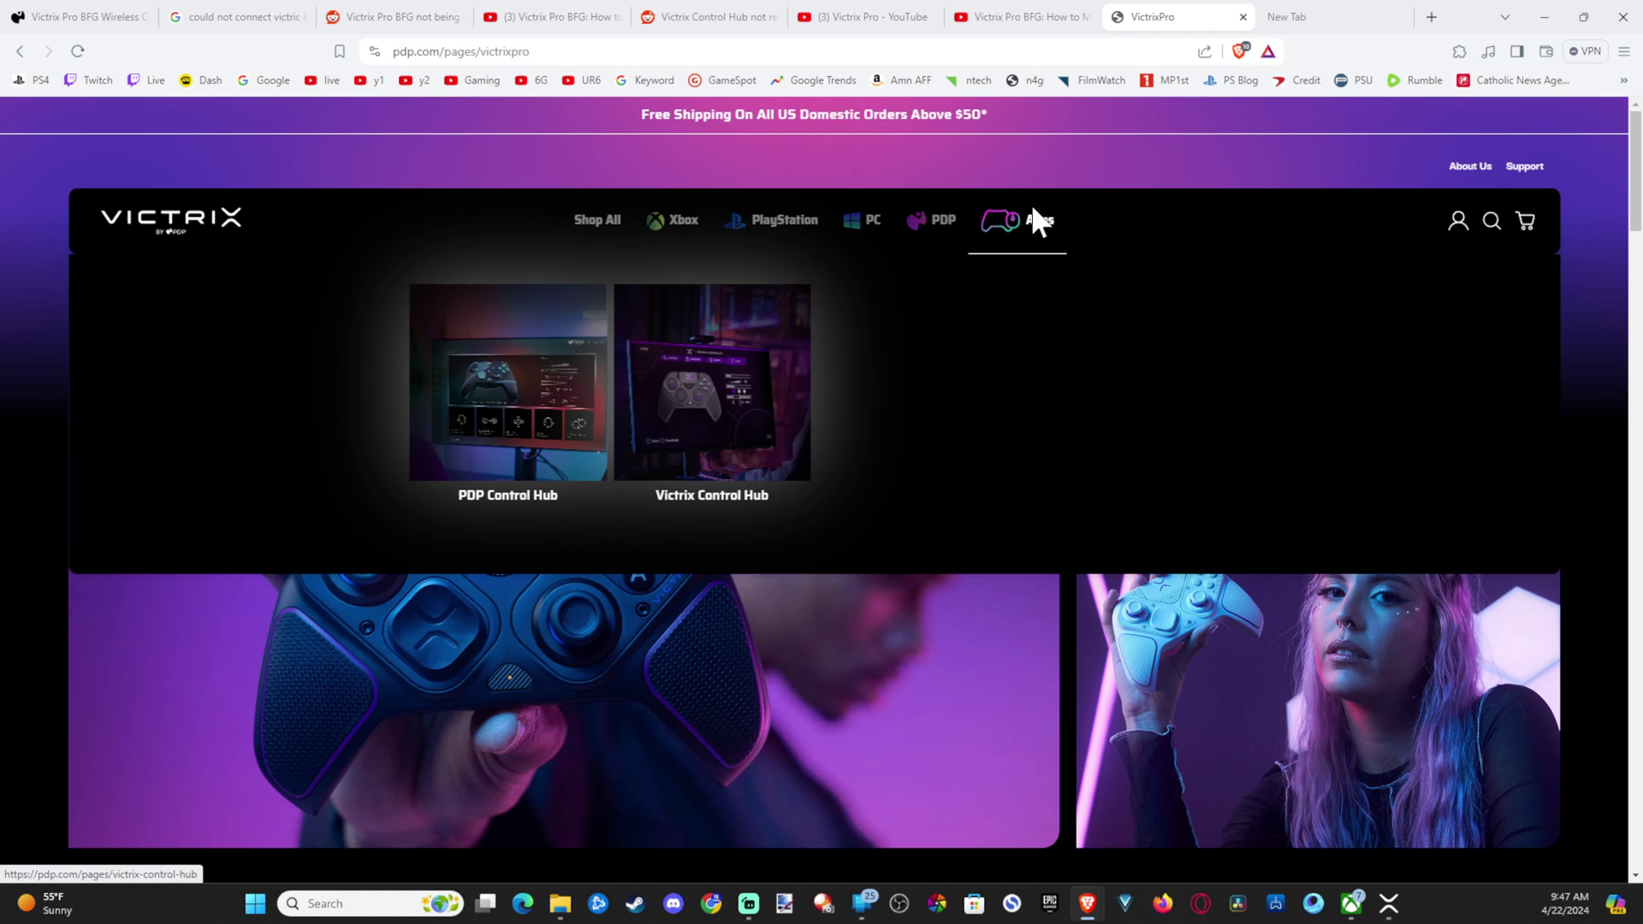
pyautogui.click(1013, 230)
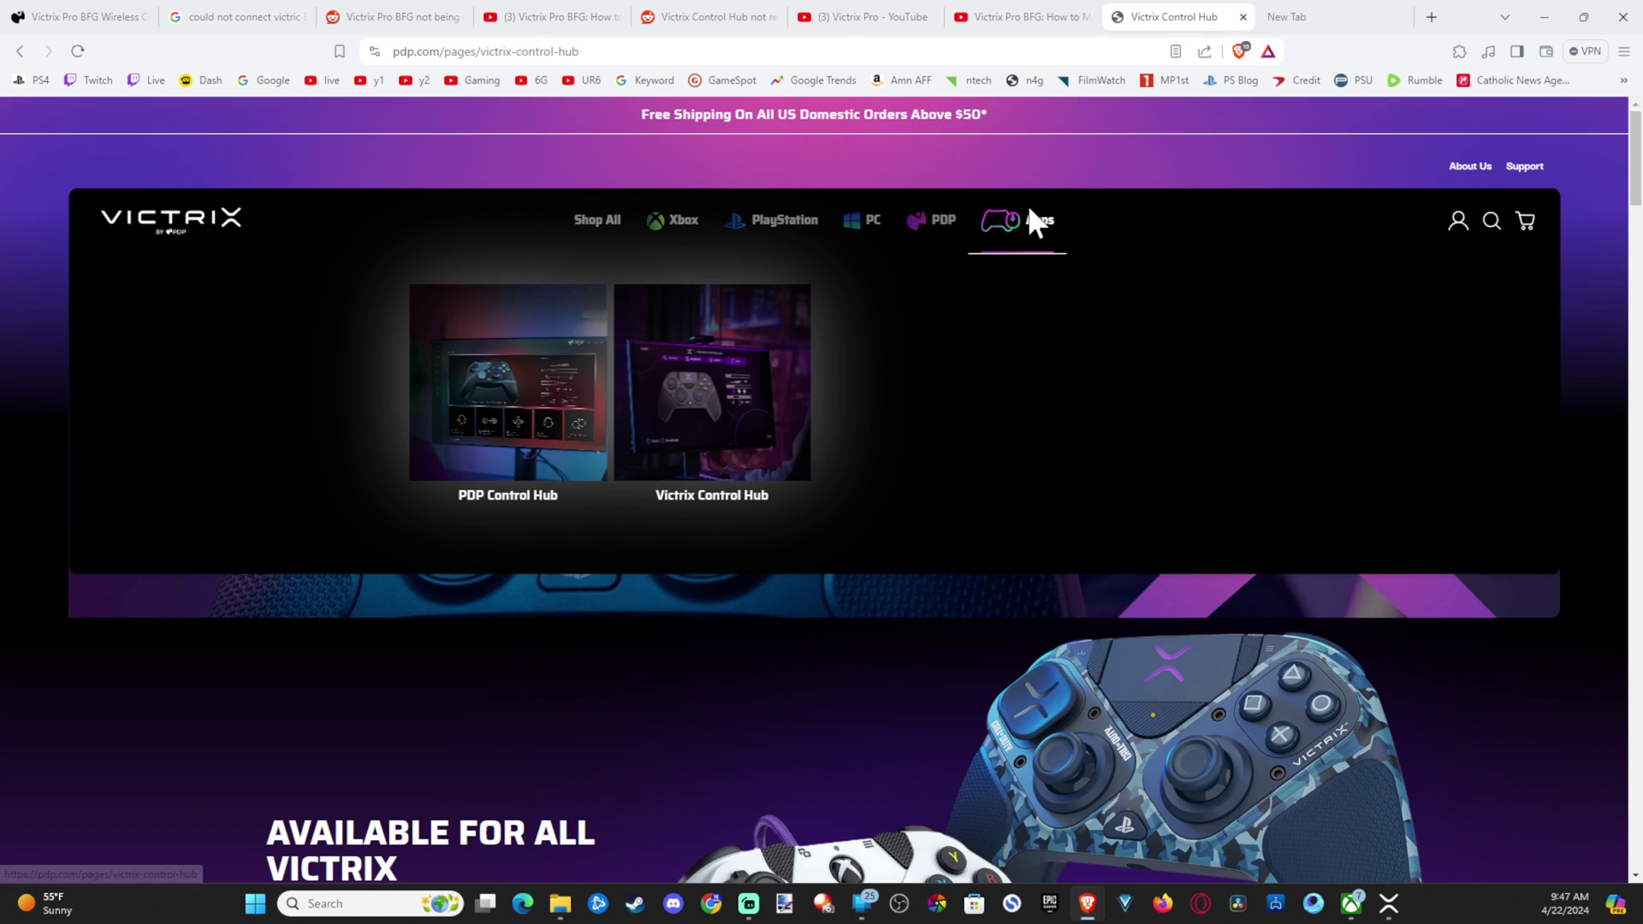
pyautogui.moveTo(1040, 219)
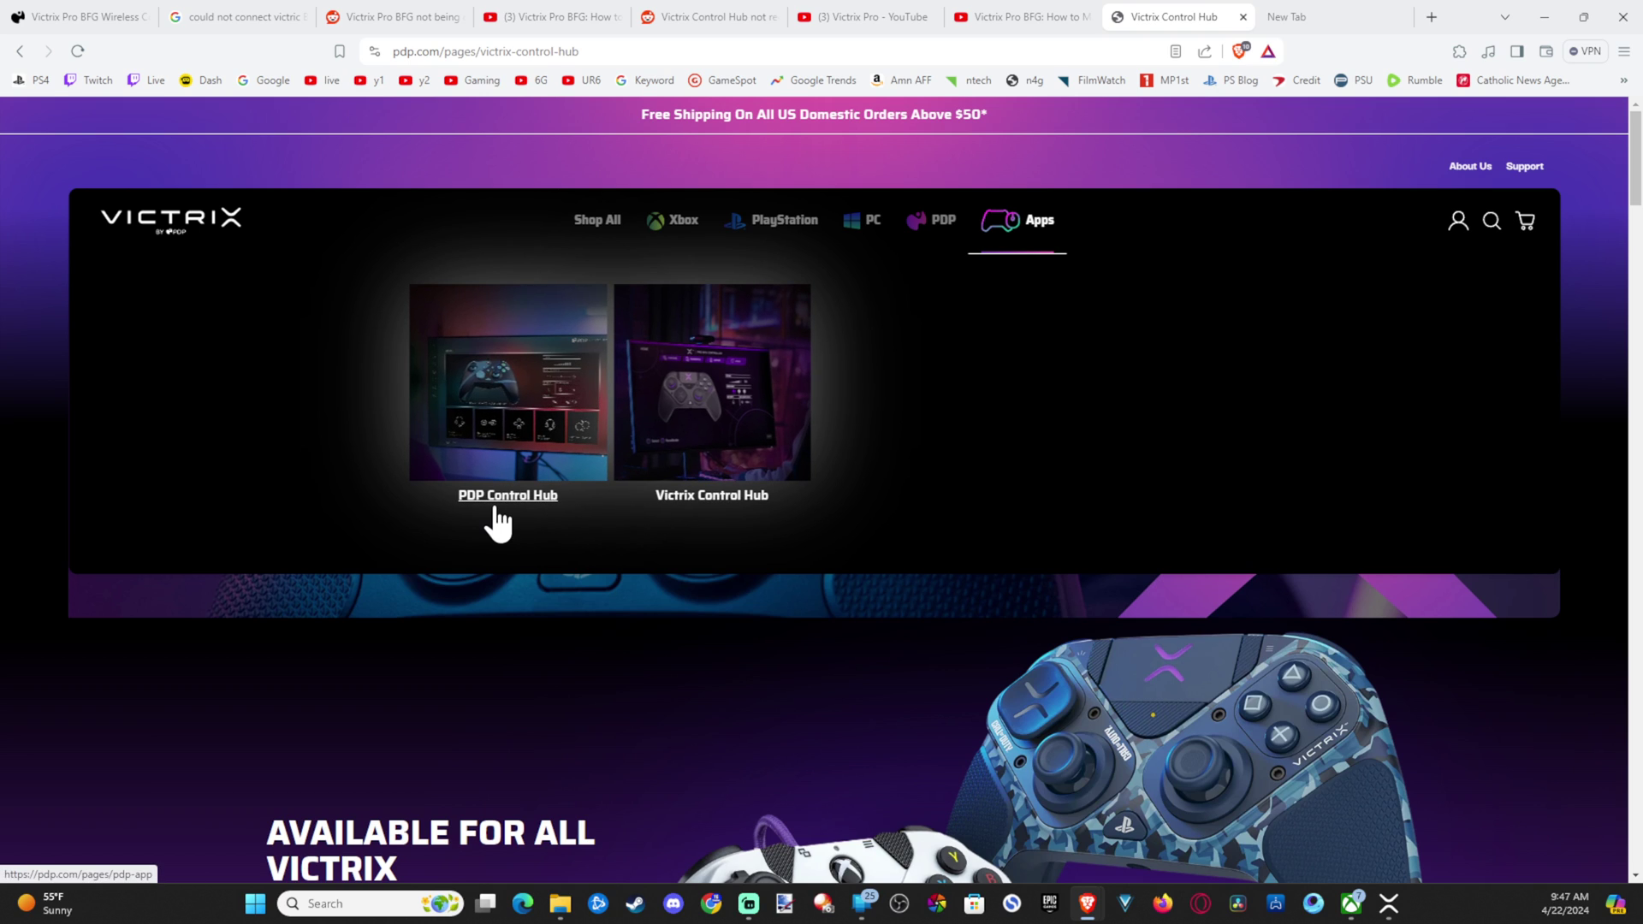
# Scroll the Victrix Control Hub page to the All-Inclusive section and open its Microsoft Store listing.
pyautogui.click(693, 500)
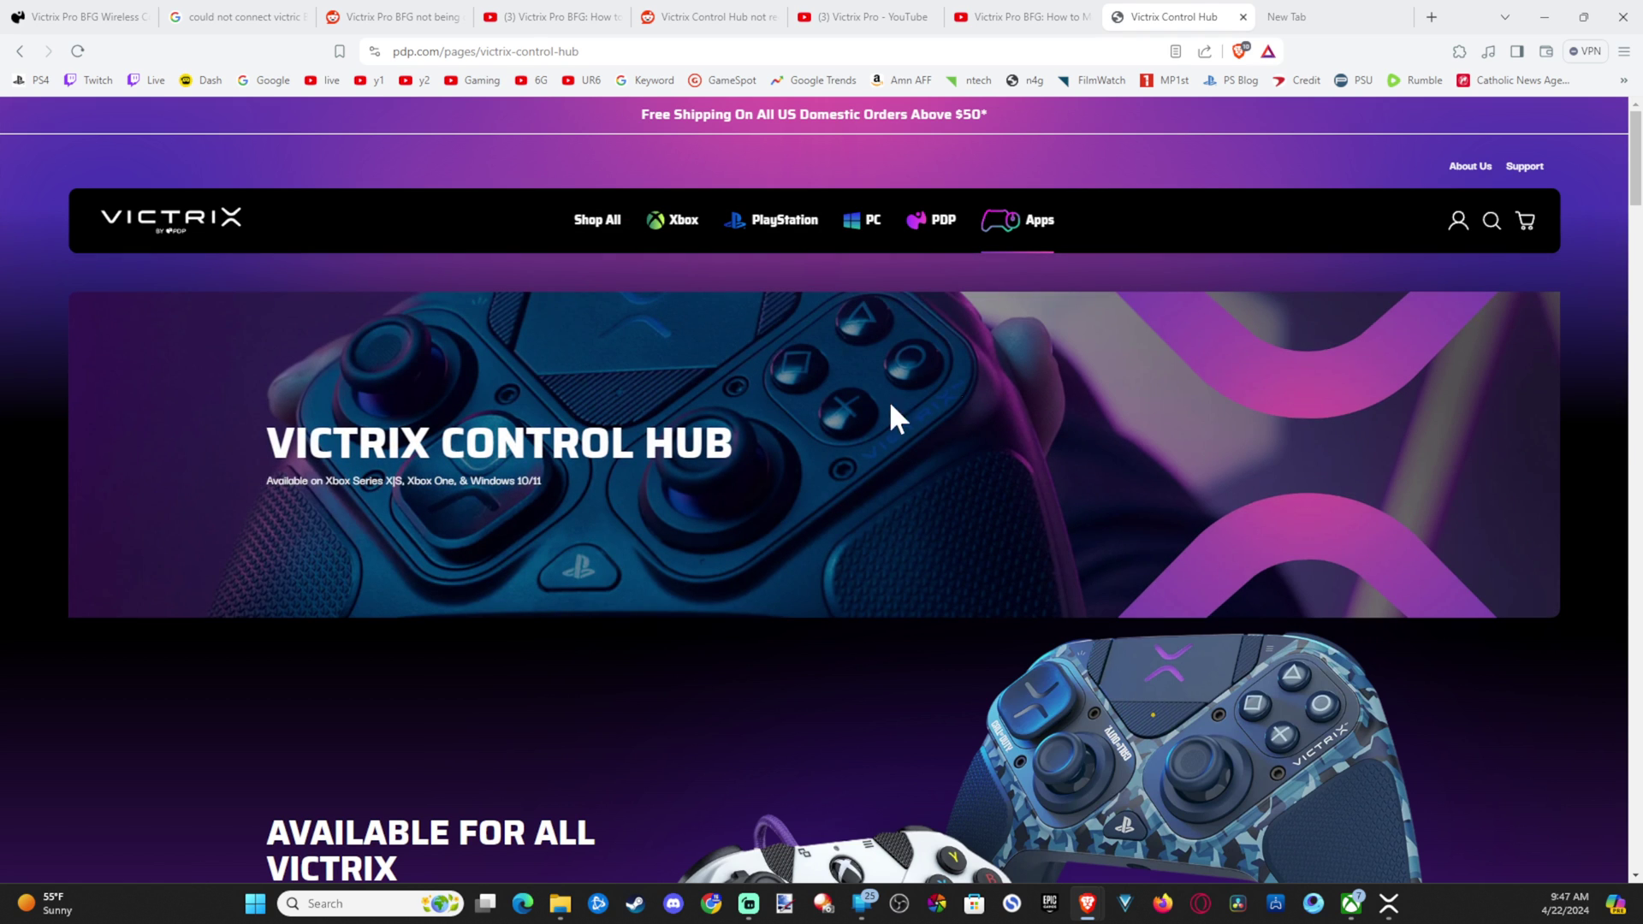
pyautogui.scroll(-15, 802, 455)
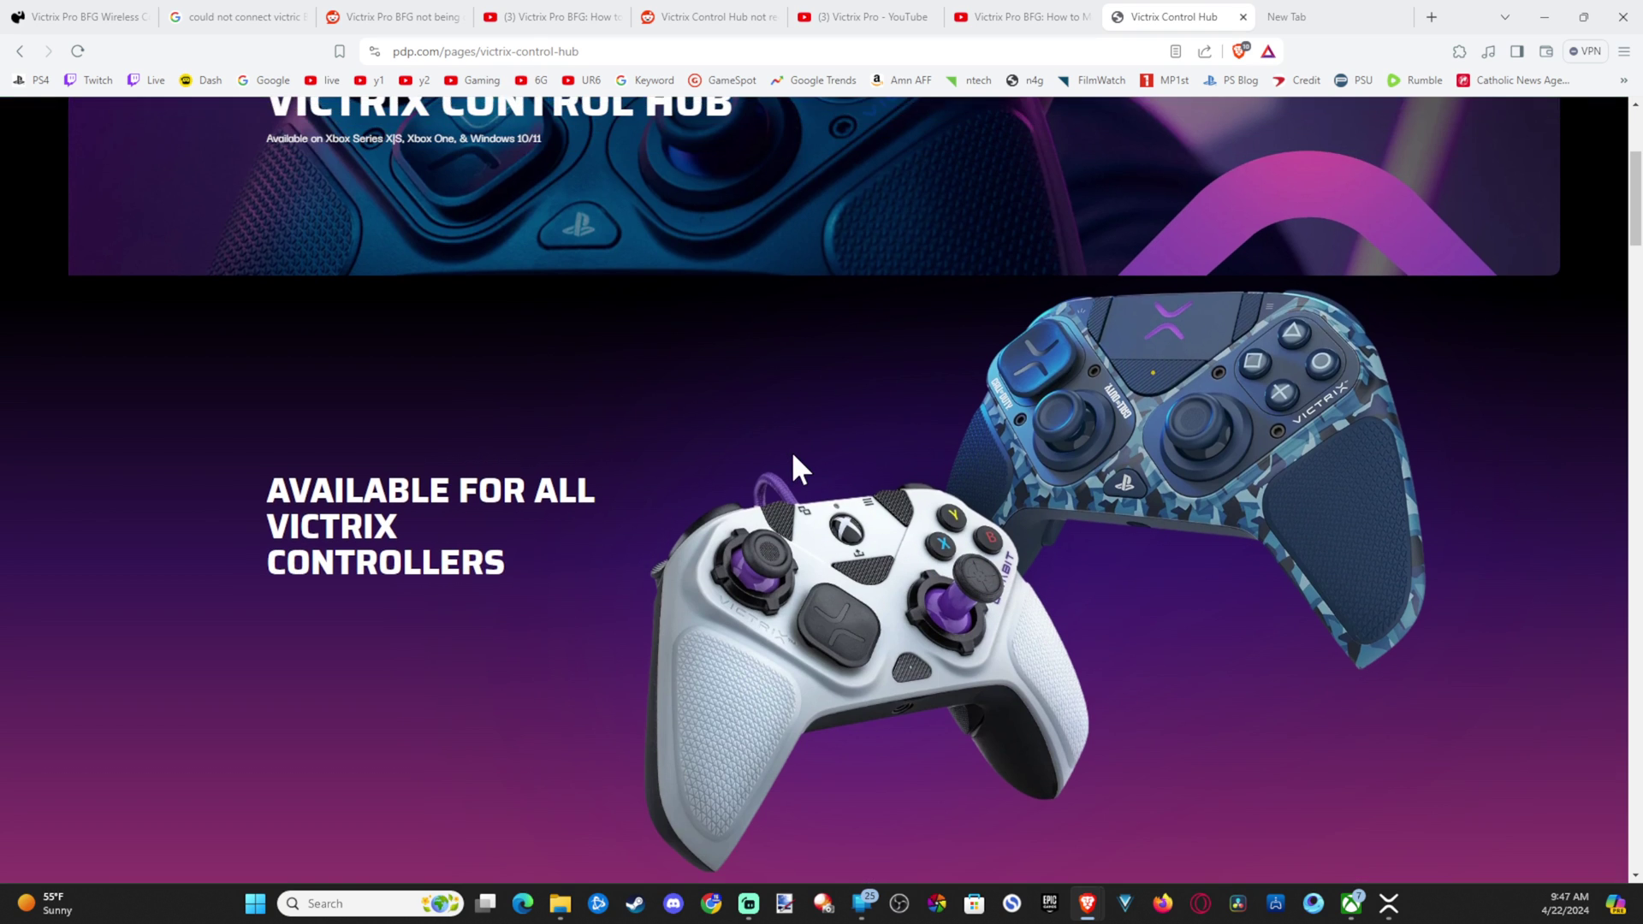
pyautogui.scroll(-20, 741, 371)
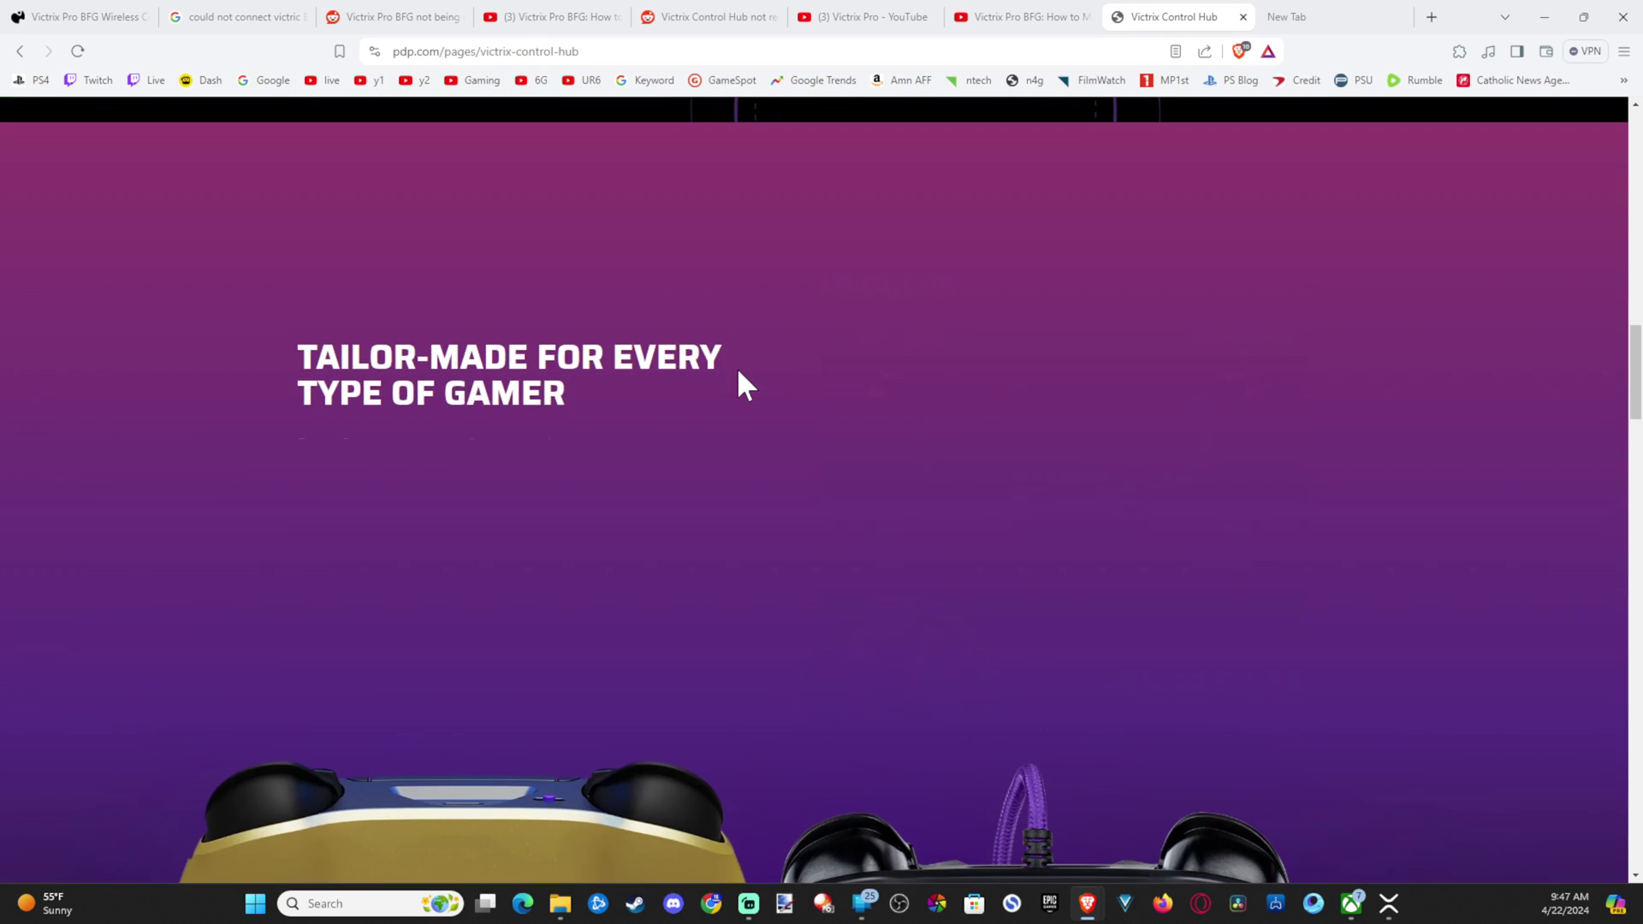
pyautogui.scroll(-20, 740, 373)
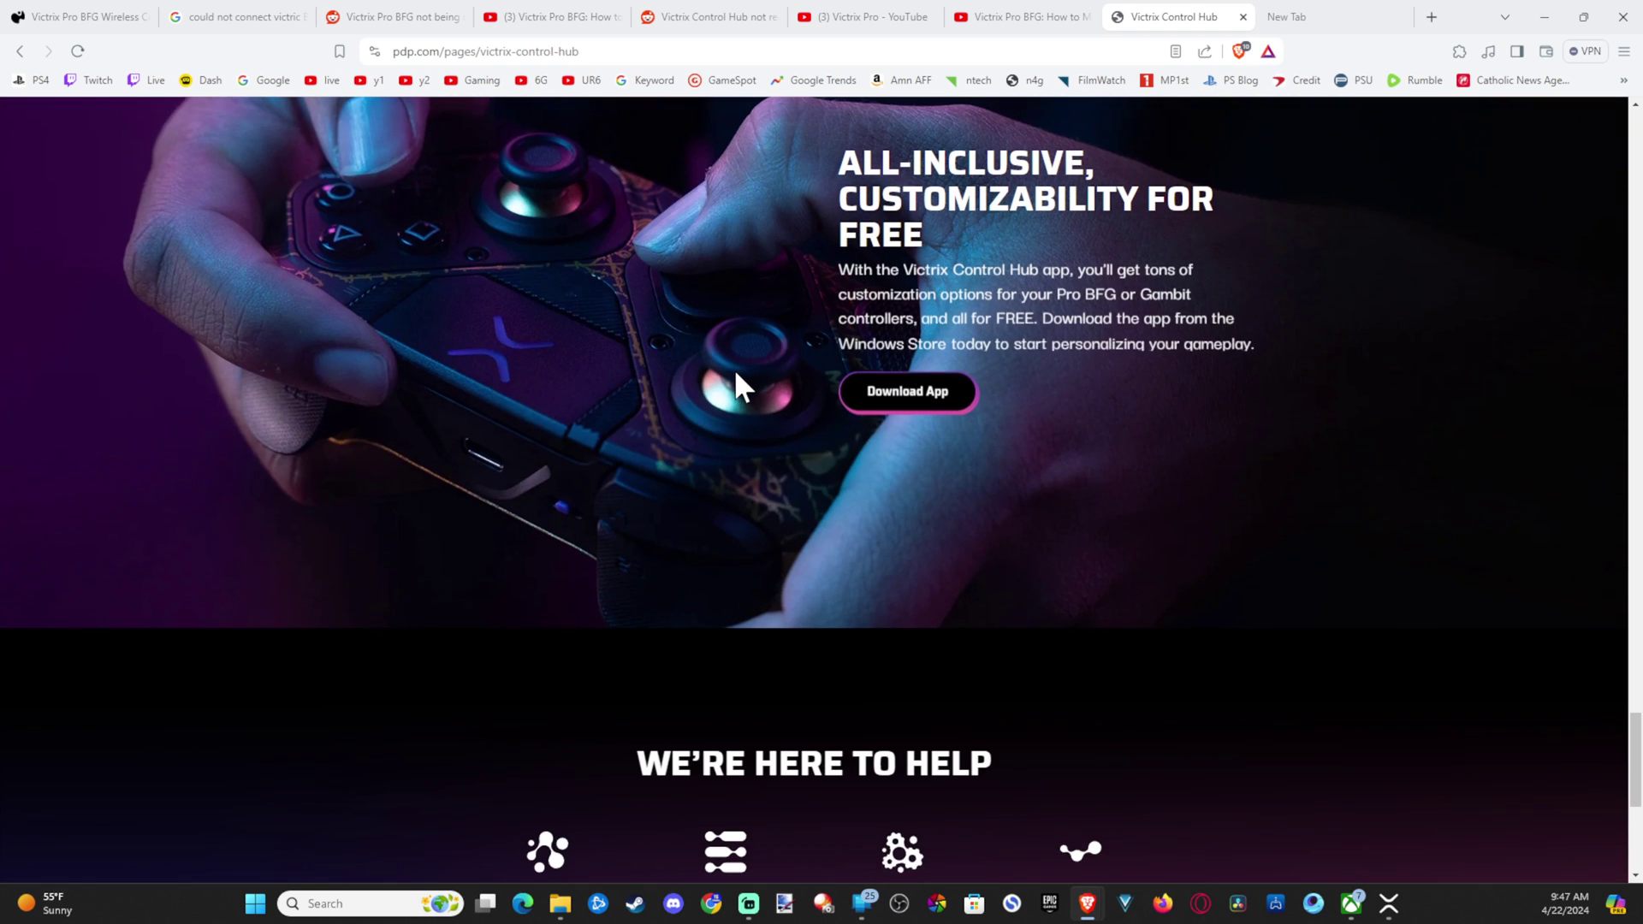
pyautogui.click(929, 396)
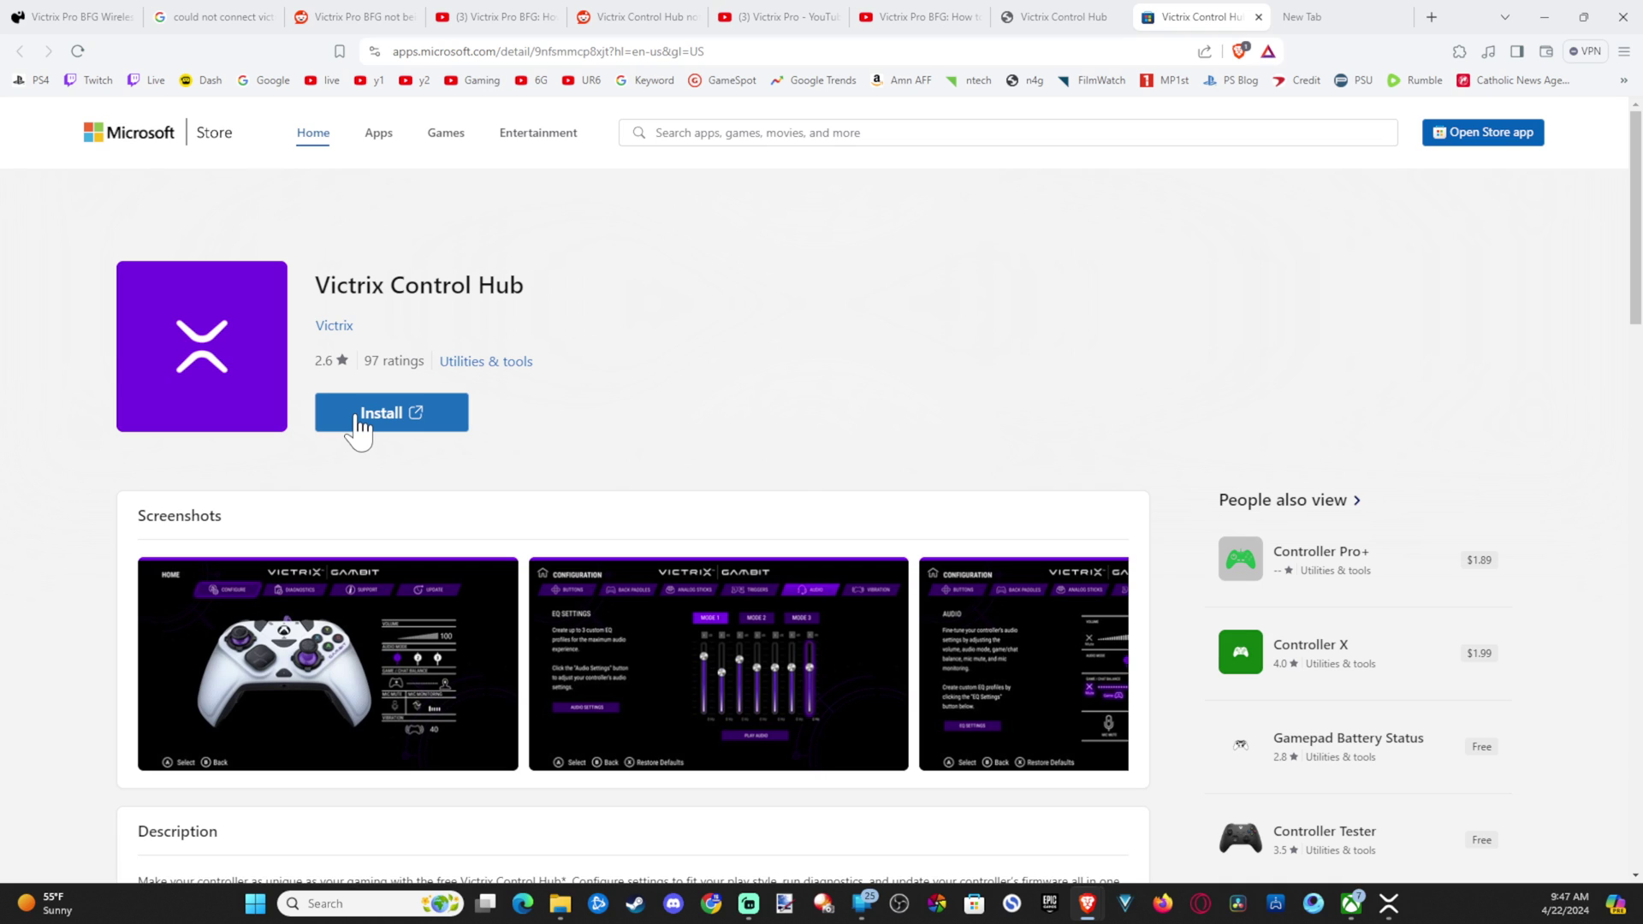
# Start the Victrix Control Hub install in the Store, then close the installer save dialog without saving.
pyautogui.moveTo(552, 295); pyautogui.dragTo(337, 289)
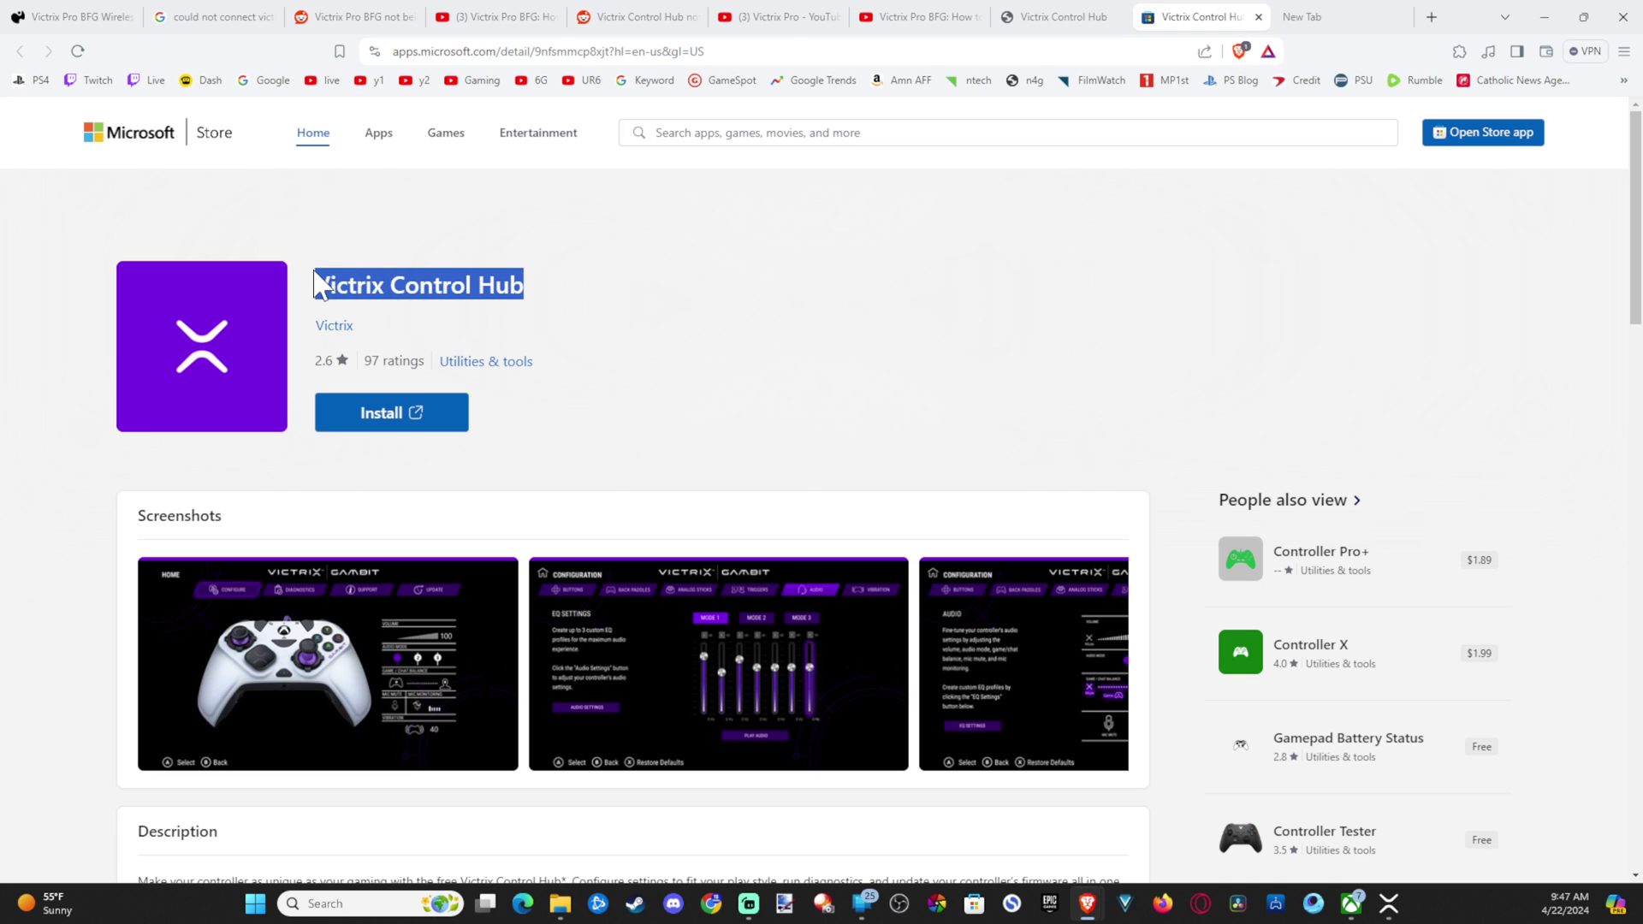
pyautogui.click(394, 418)
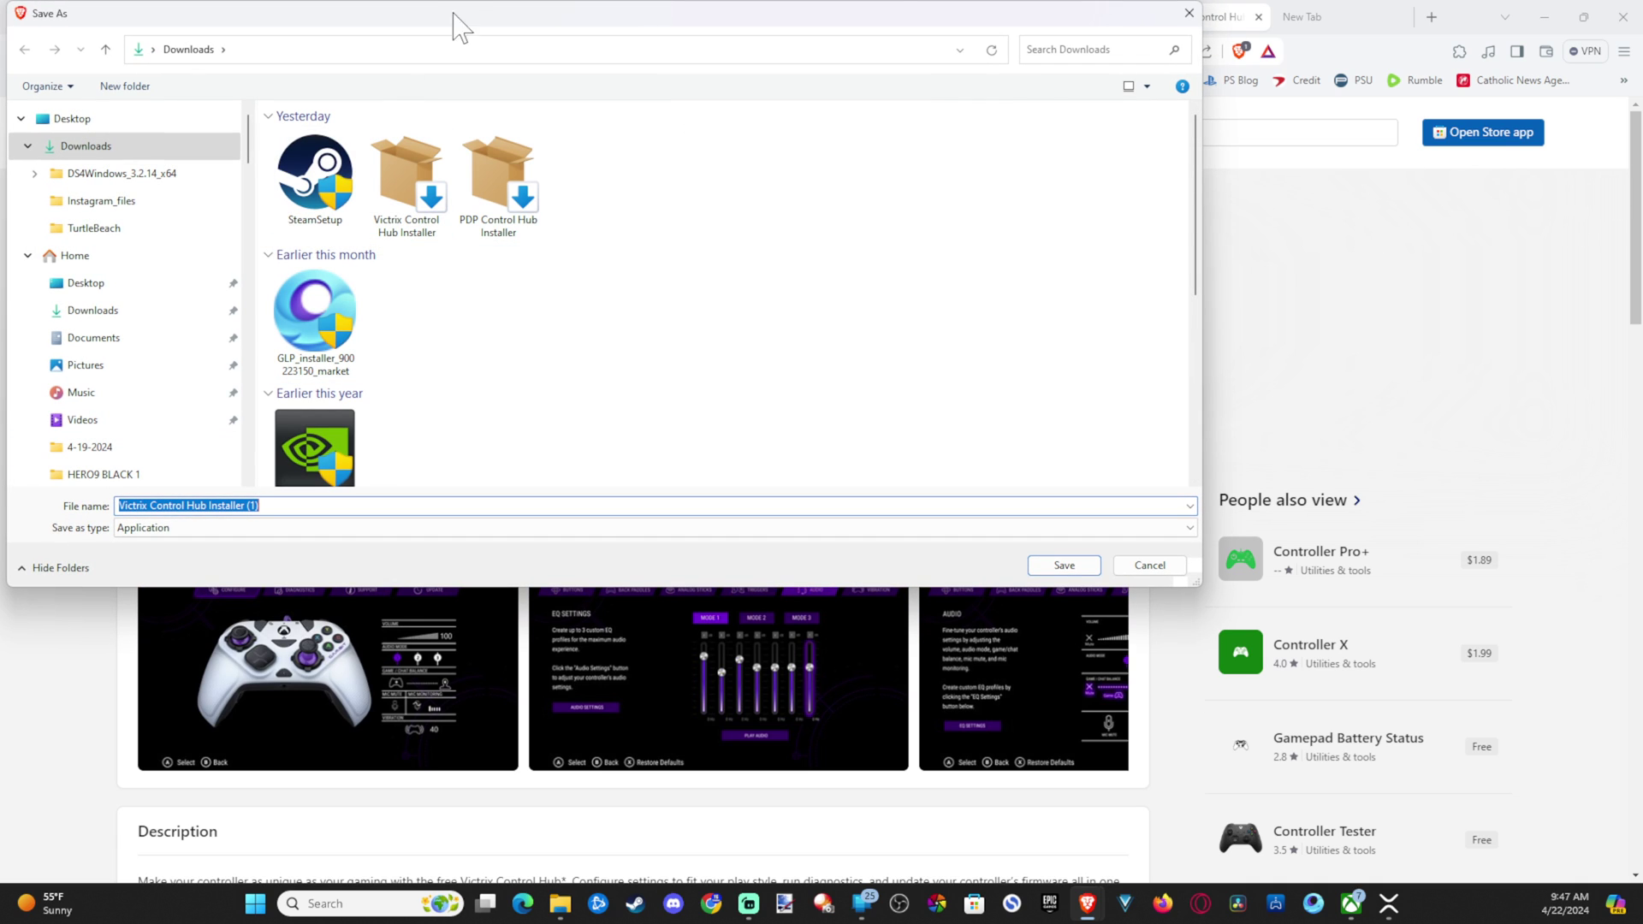
pyautogui.click(1189, 13)
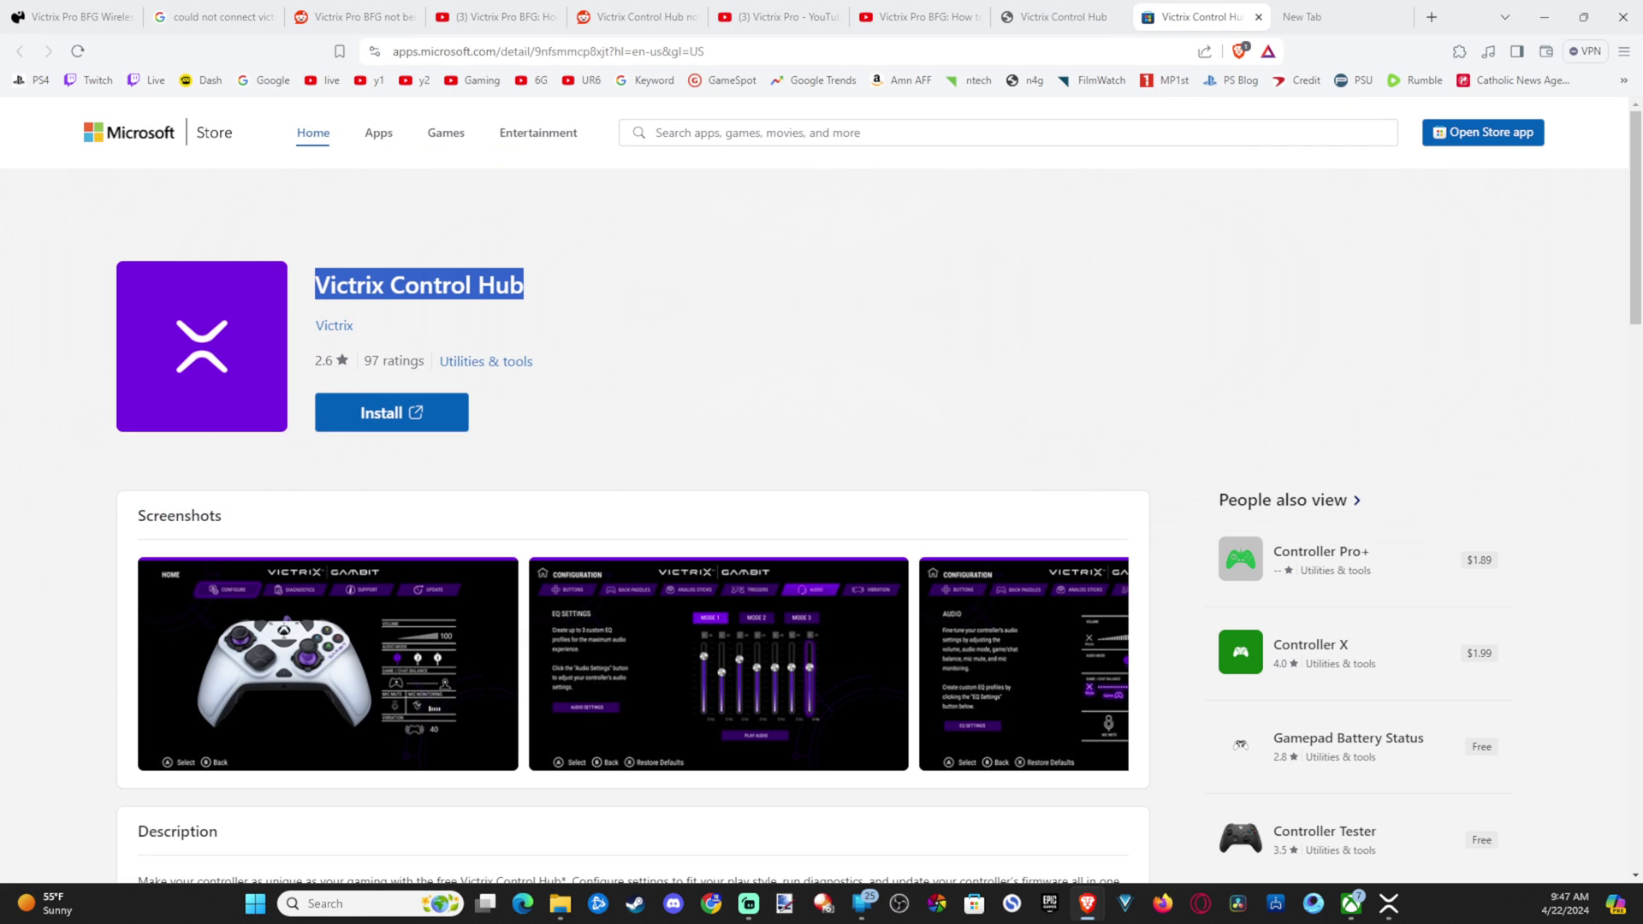
# Switch to Victrix Control Hub and connect the Pro BFG controller until its home screen shows volume 90, audio mode 1.
pyautogui.hotkey('alt', 'Tab')
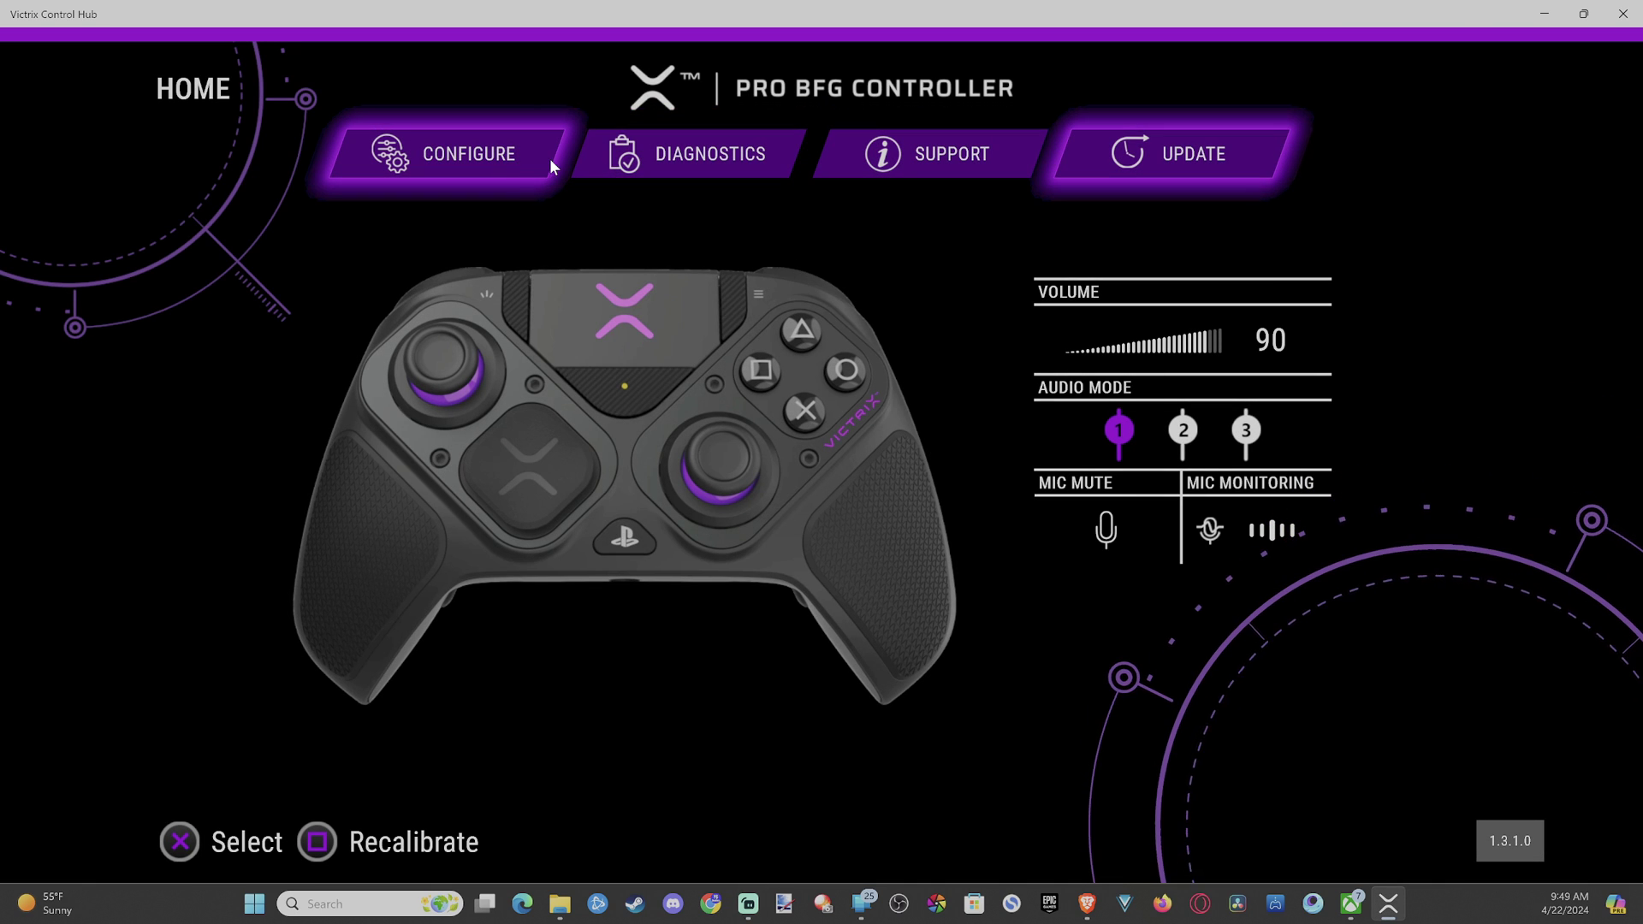
# Confirm firmware 1.28.0.0 is current, review button and back-paddle mappings, then view Analog Sticks settings.
pyautogui.click(1200, 163)
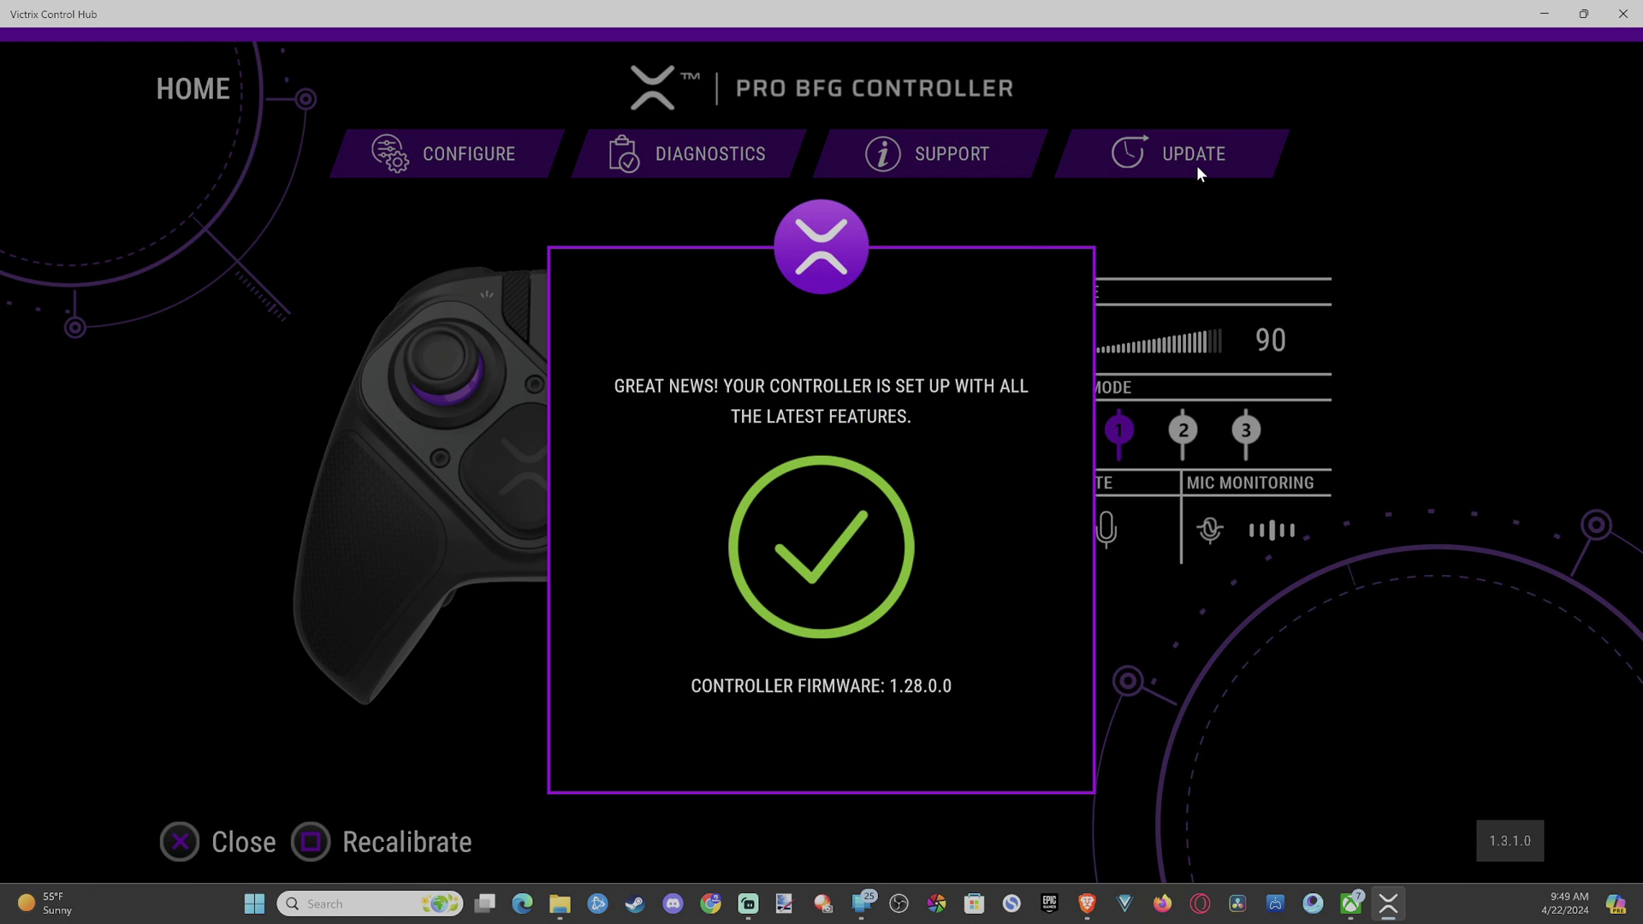
pyautogui.click(1394, 320)
pyautogui.click(483, 163)
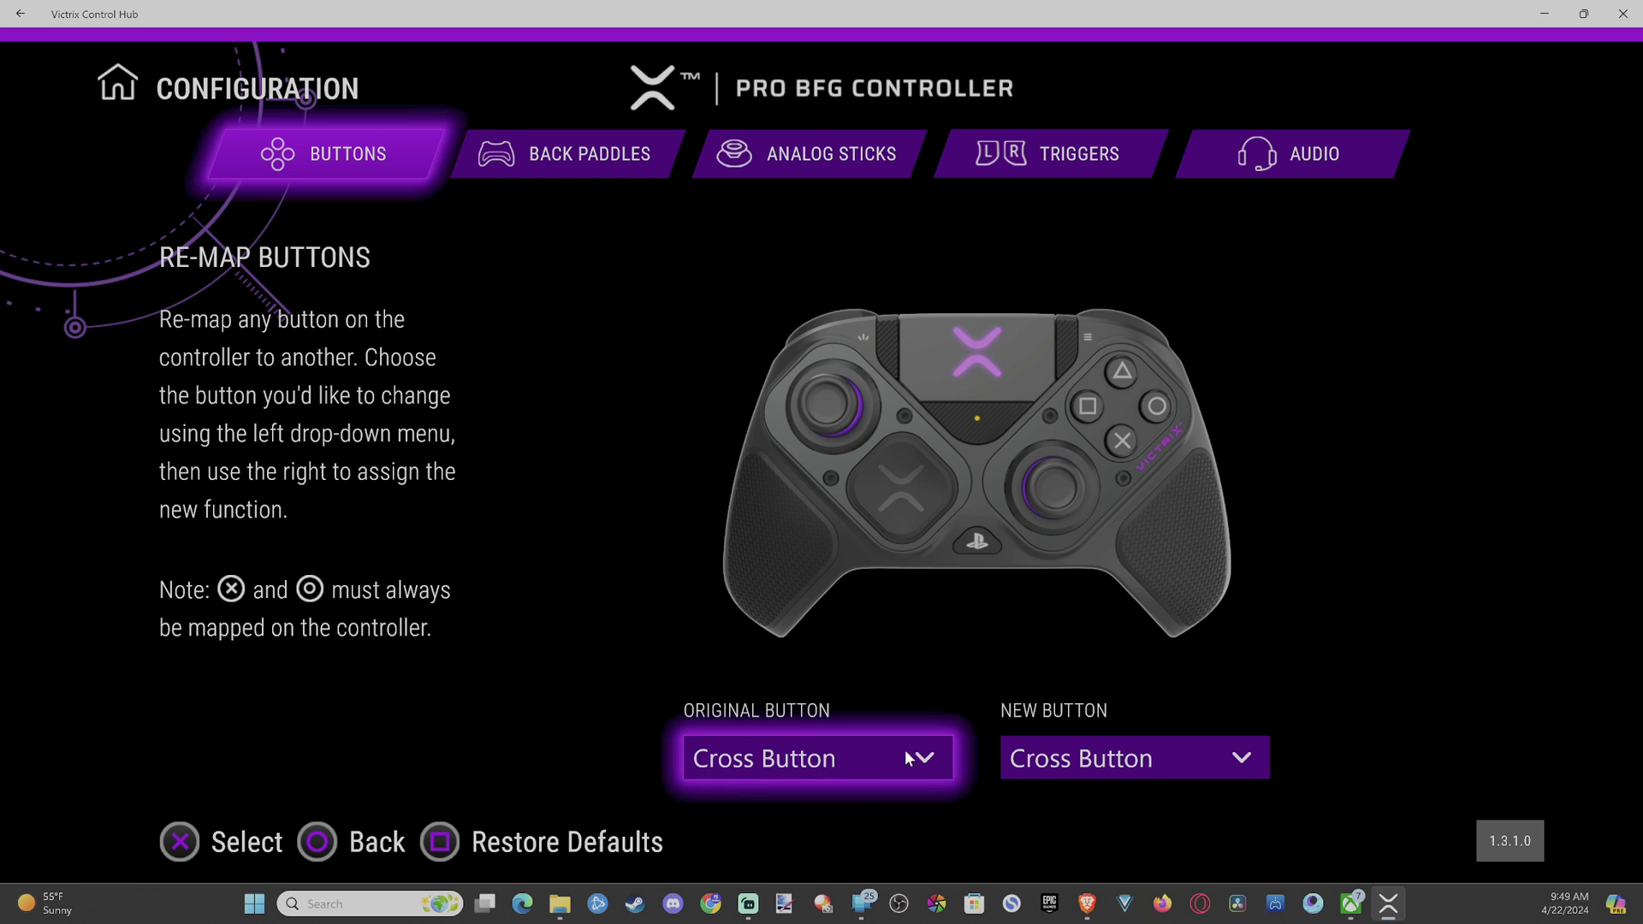
pyautogui.click(1230, 762)
pyautogui.click(1410, 676)
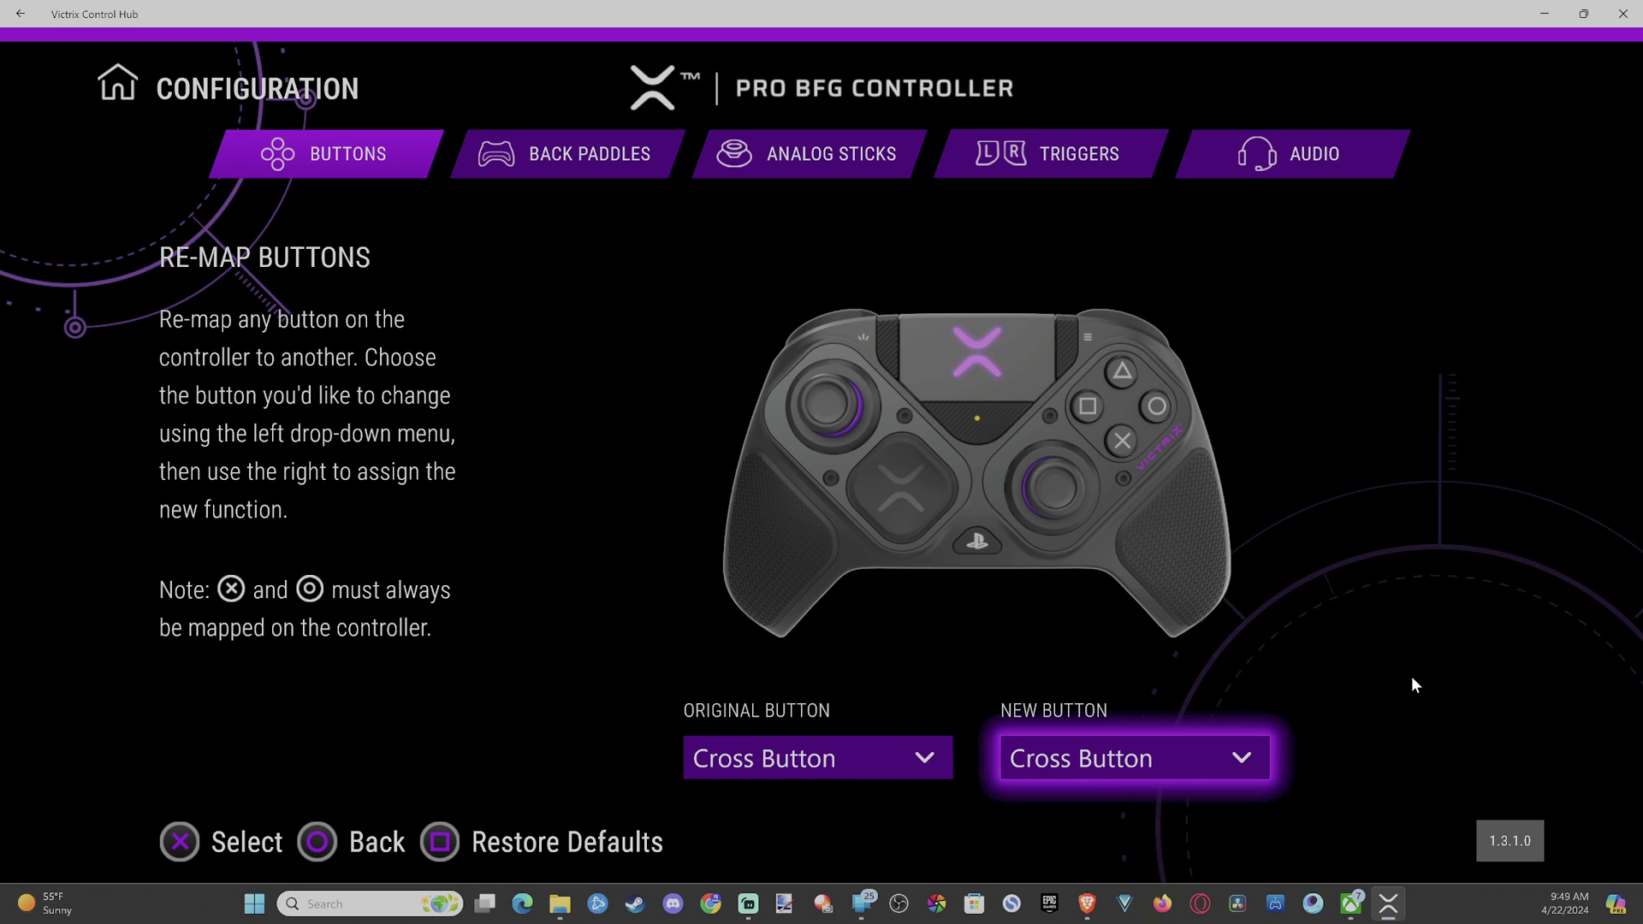
pyautogui.click(588, 170)
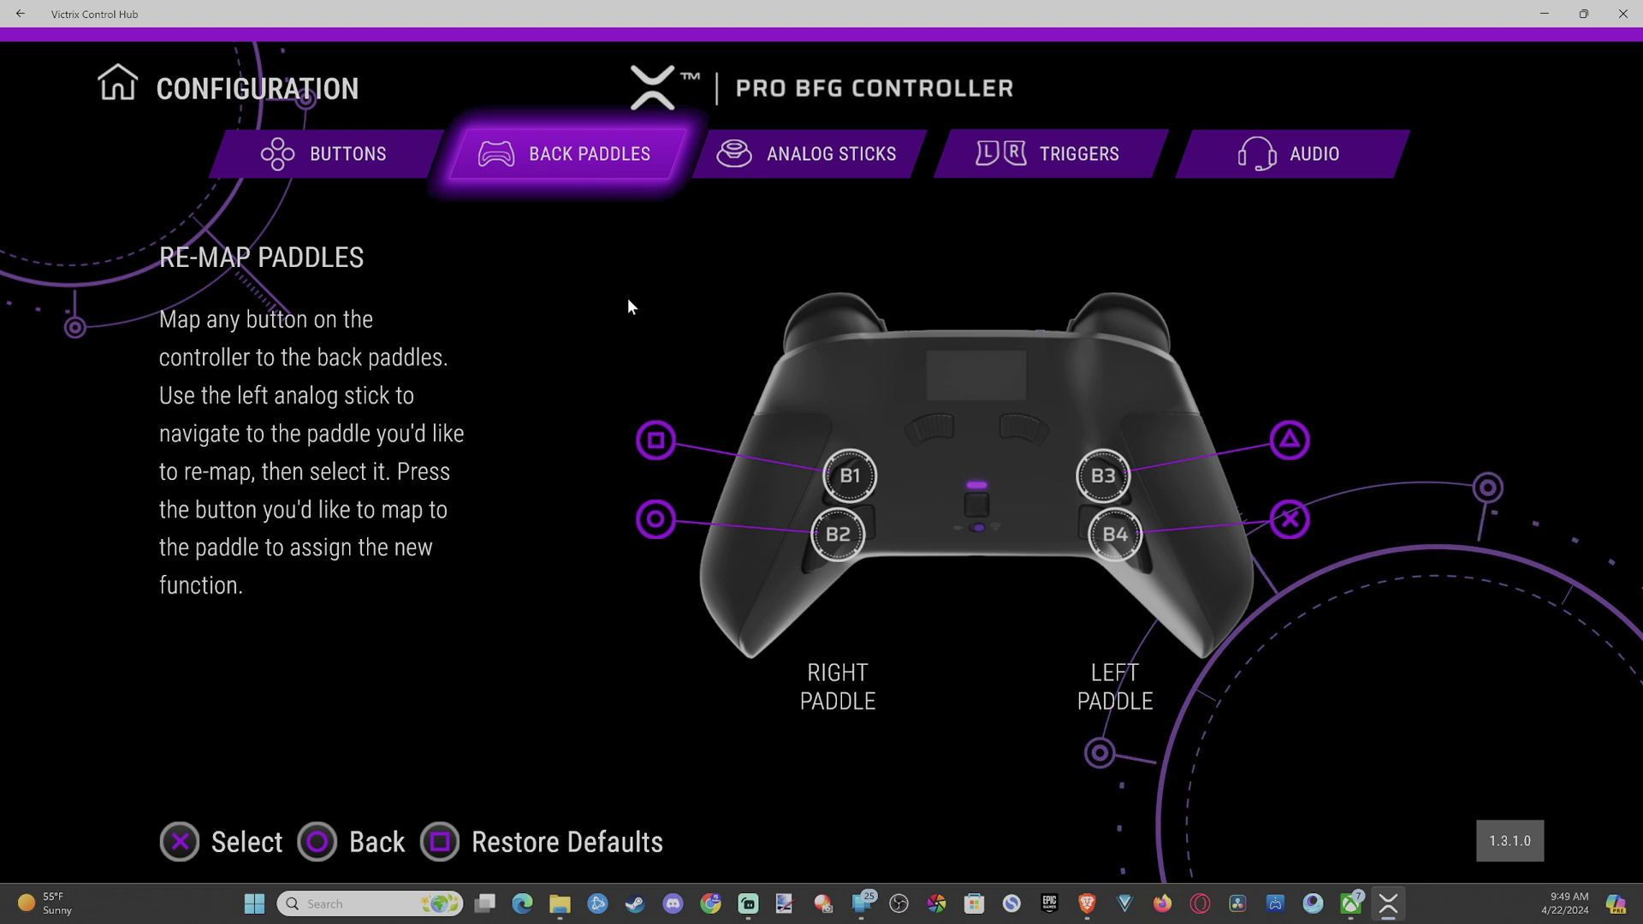
pyautogui.click(865, 154)
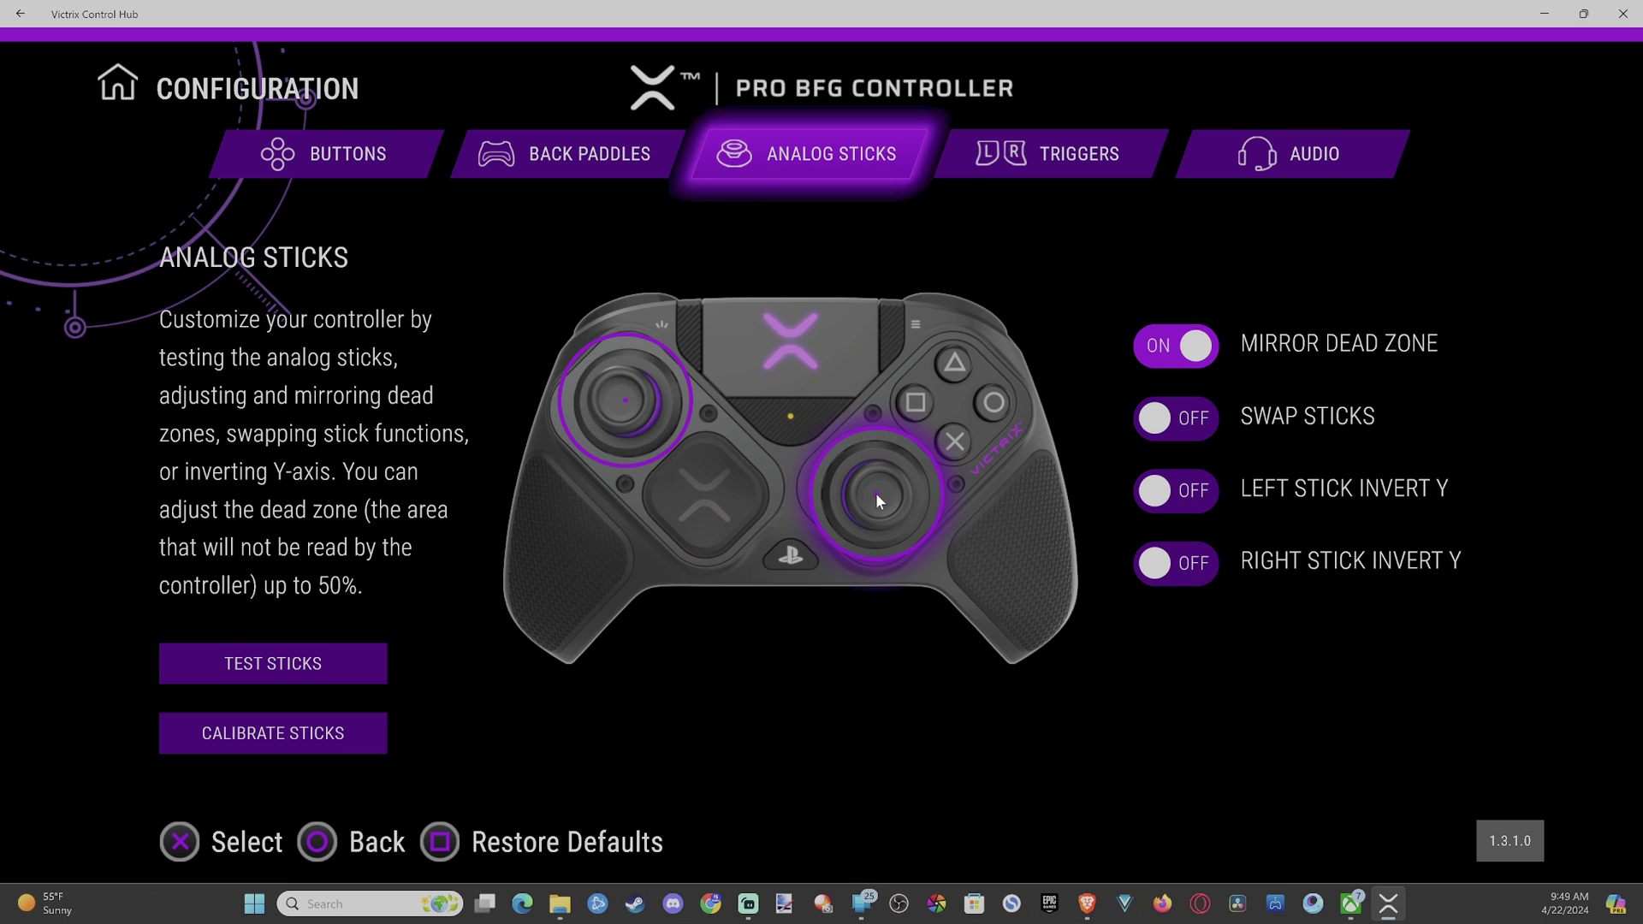
# Review right-stick, trigger dead zone and audio settings, return to Buttons, then switch to the browser.
pyautogui.click(877, 498)
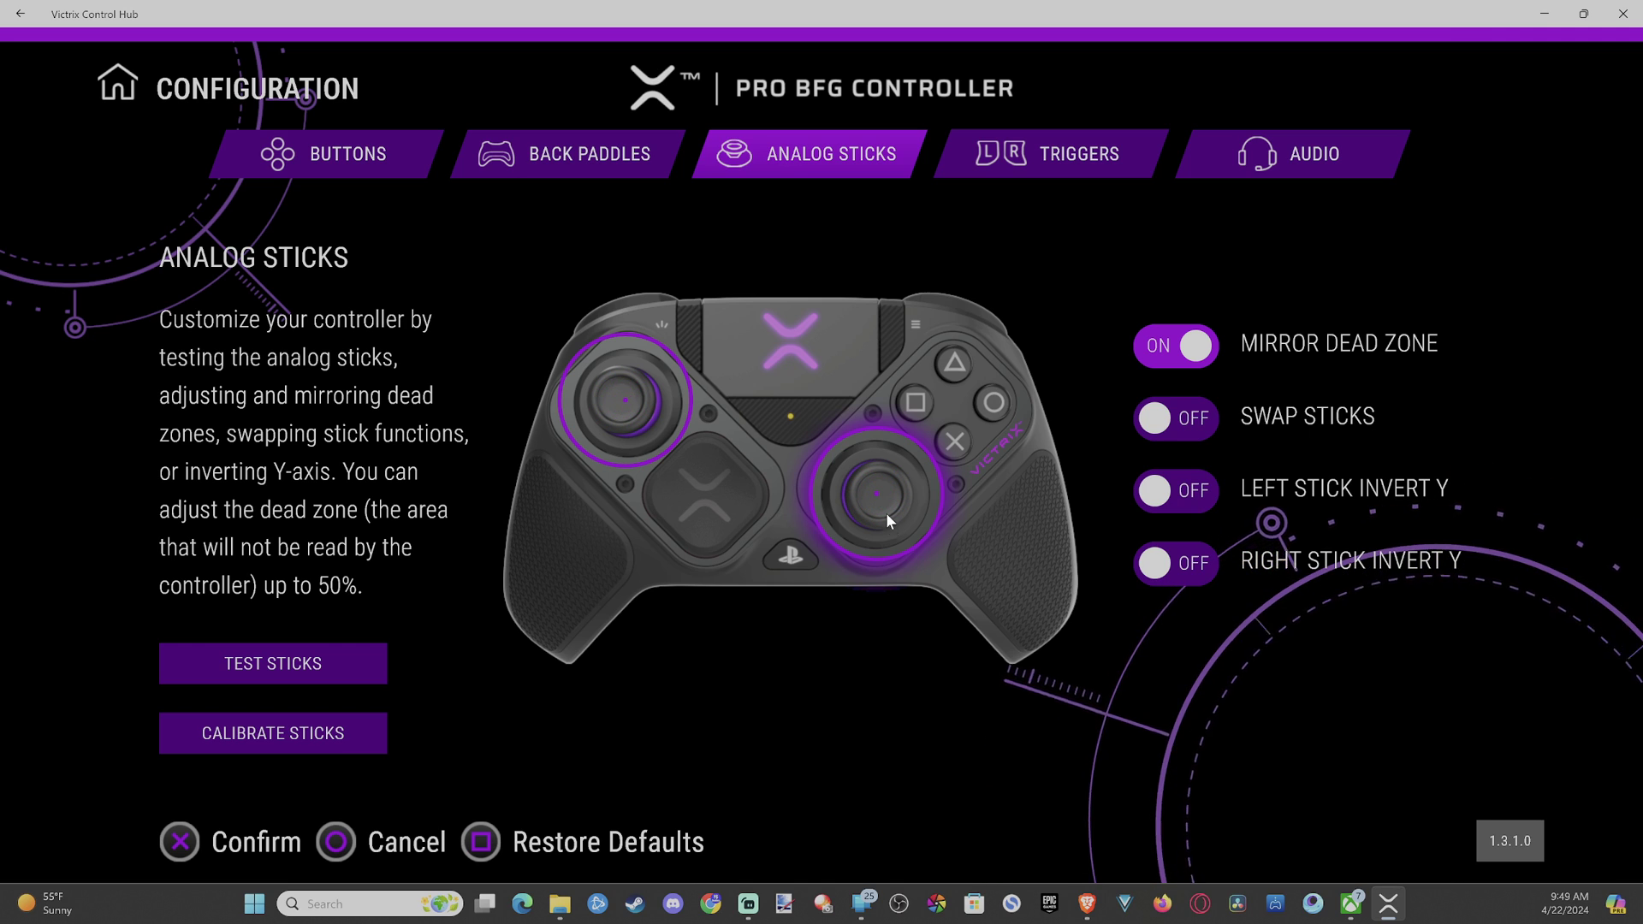
pyautogui.click(1034, 154)
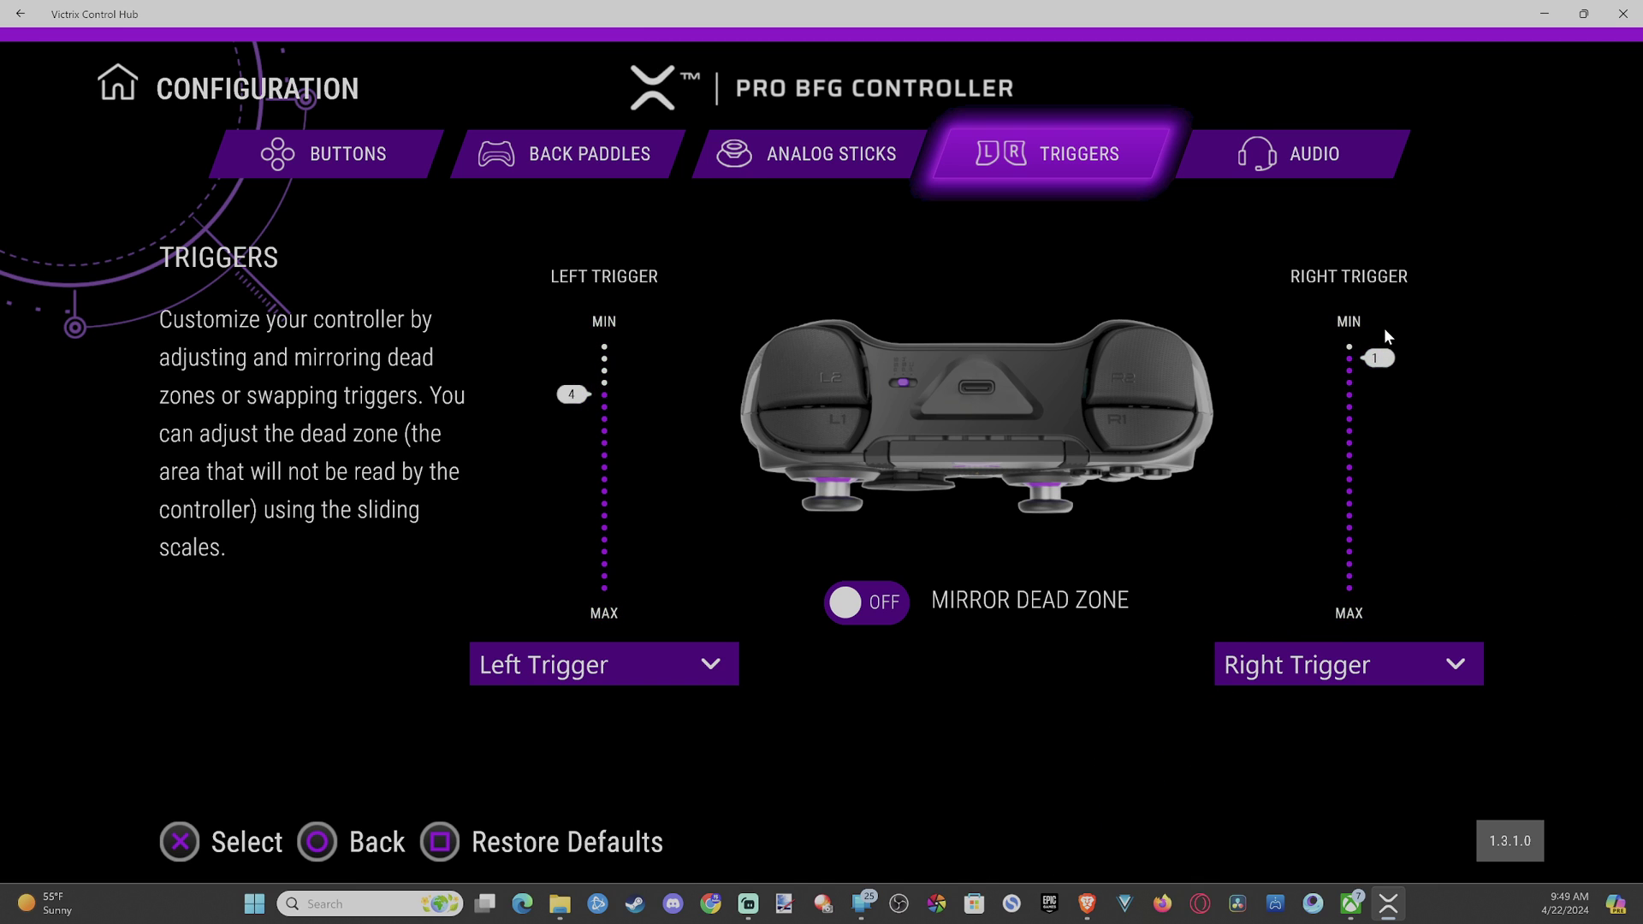
pyautogui.click(1195, 150)
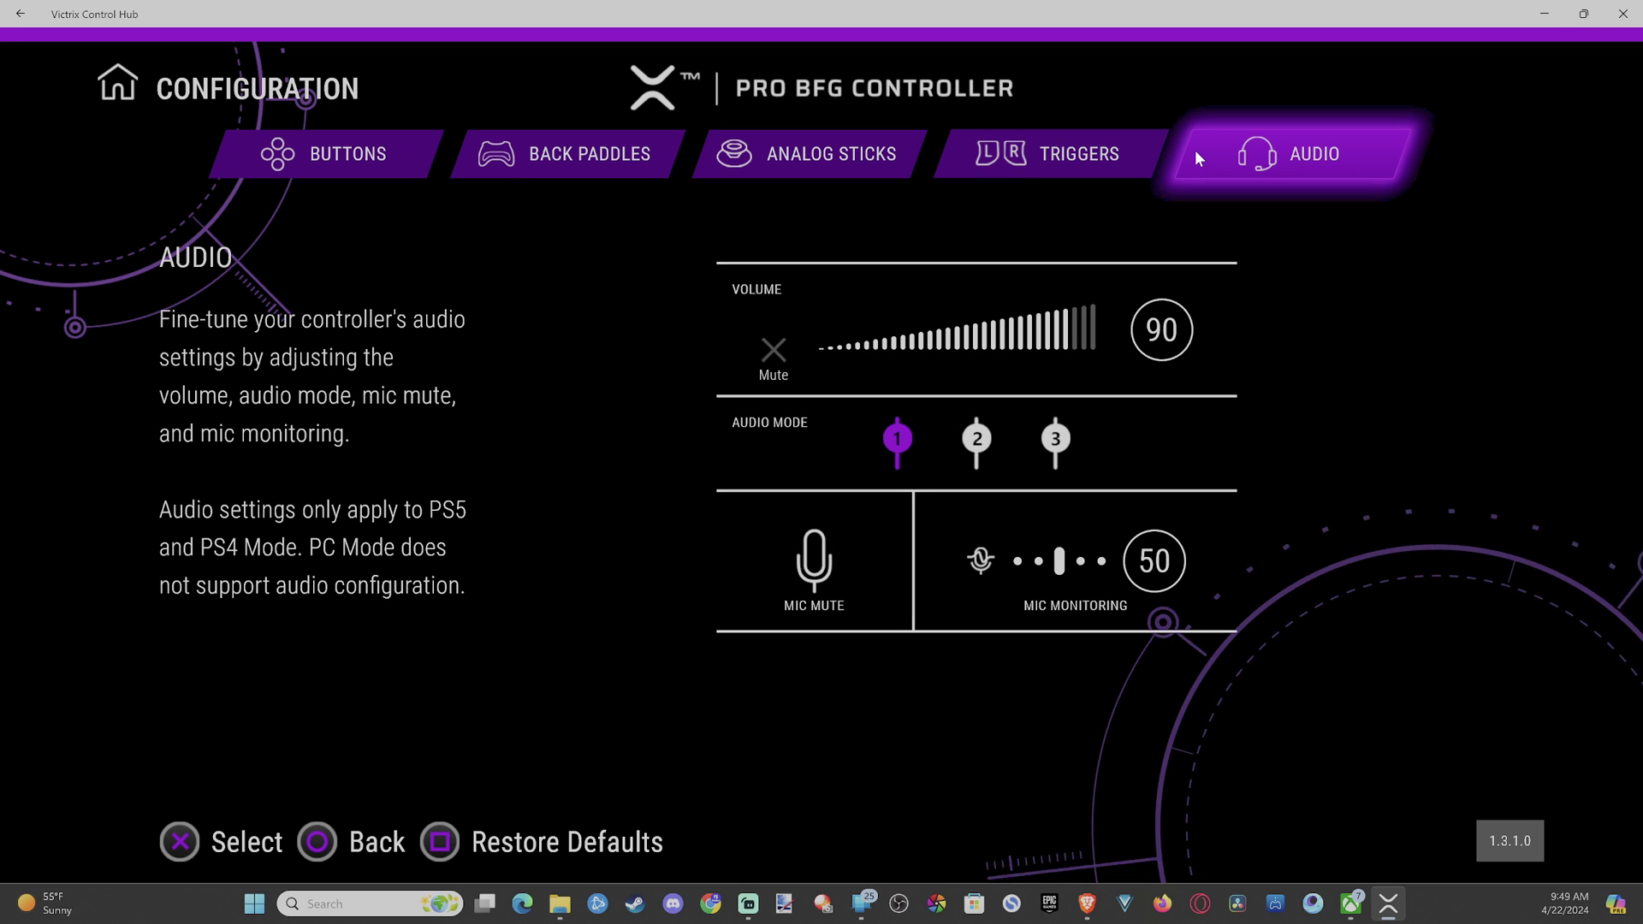
pyautogui.click(354, 165)
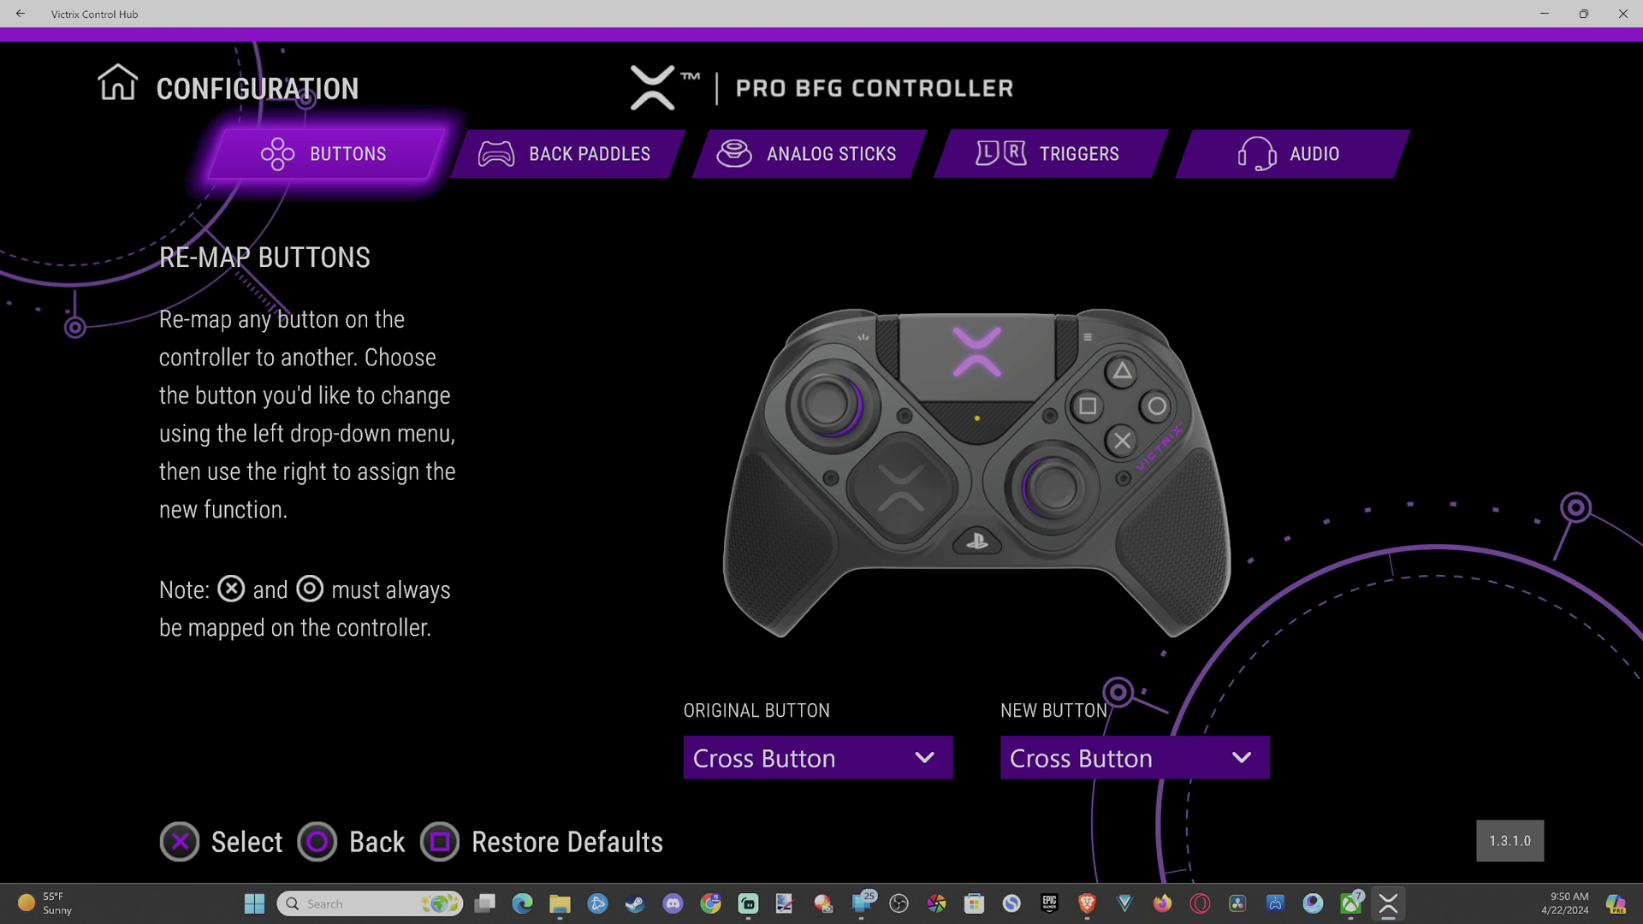
pyautogui.click(1087, 903)
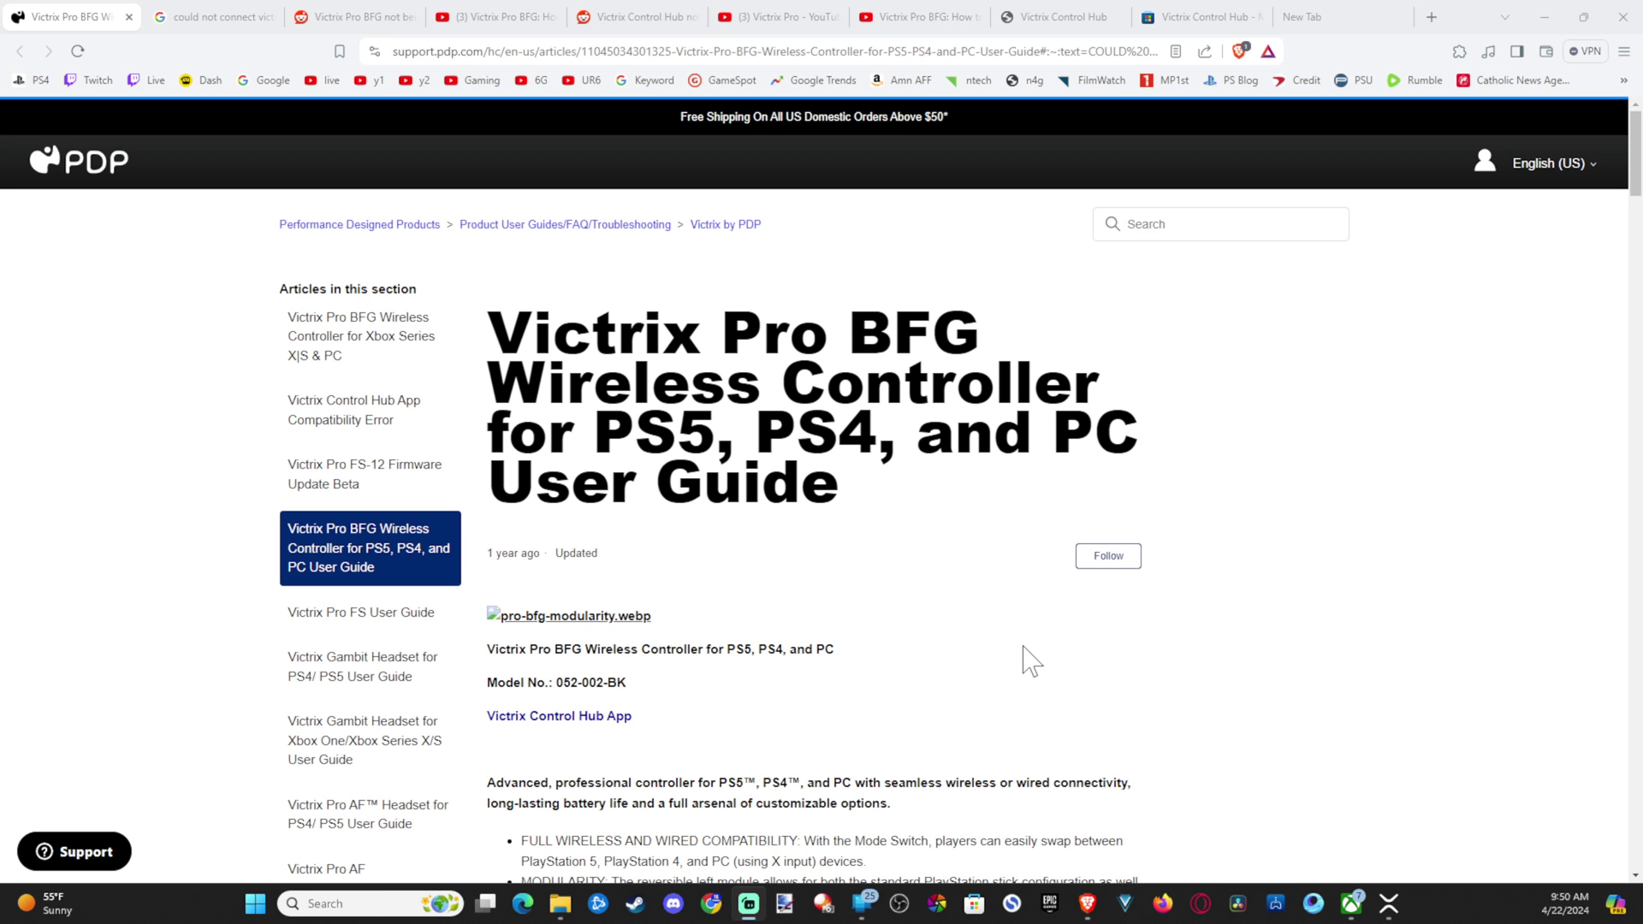
# Locate the COULD NOT CONNECT fix in the Pro BFG user guide and its VictrixCompatibility (1).reg attachment.
pyautogui.scroll(-20, 1031, 659)
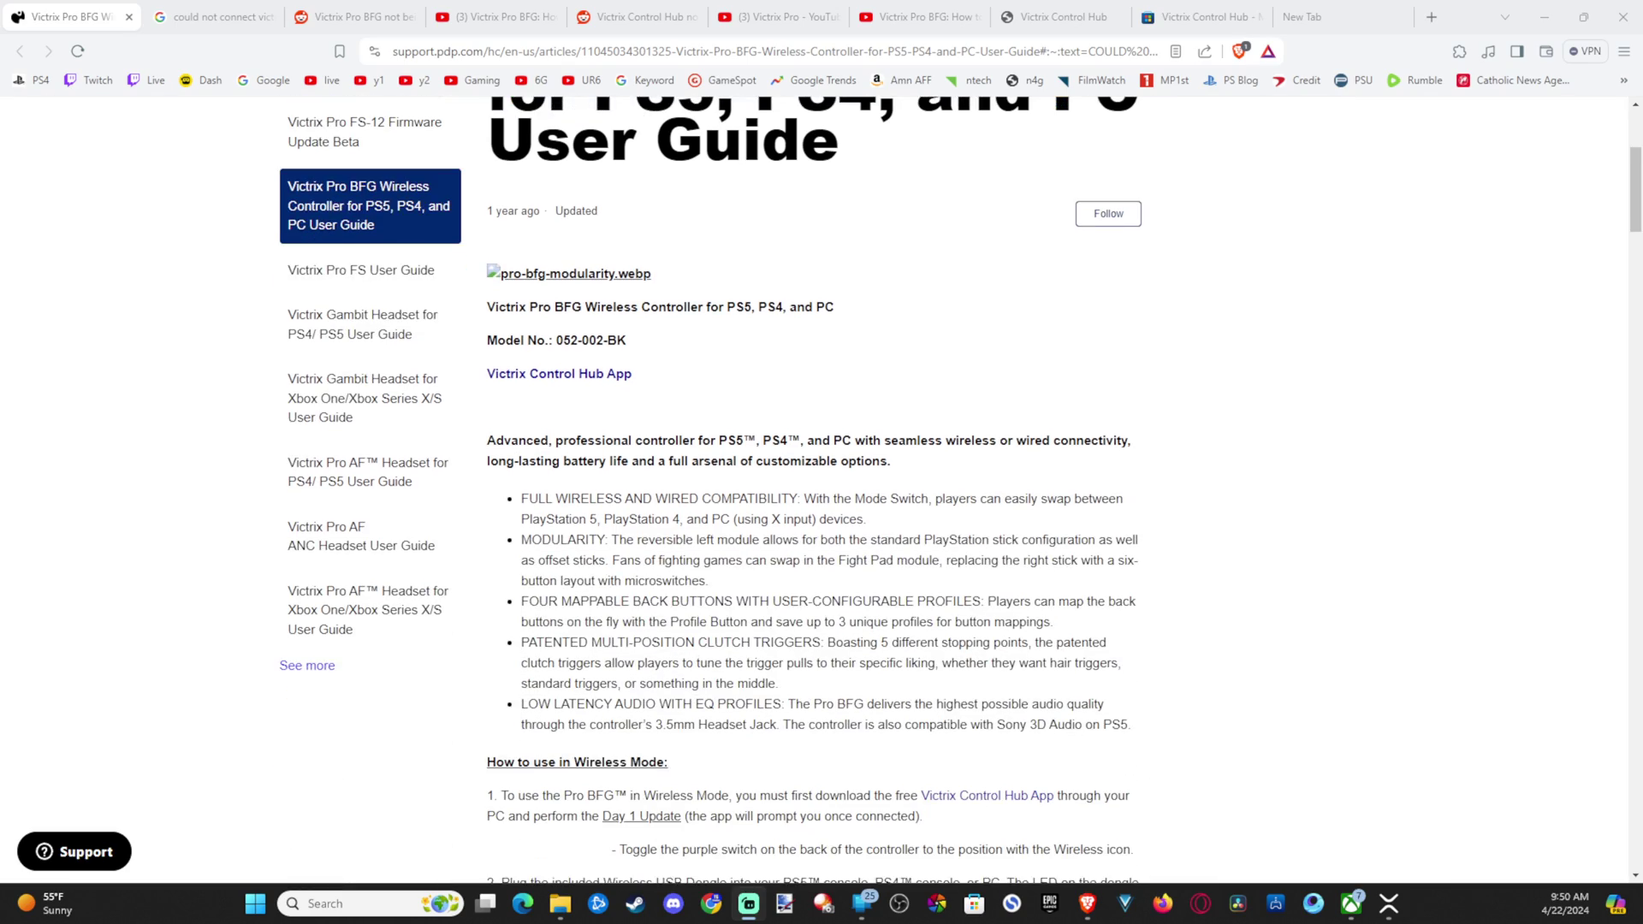
pyautogui.scroll(-15, 996, 685)
pyautogui.scroll(-13, 997, 689)
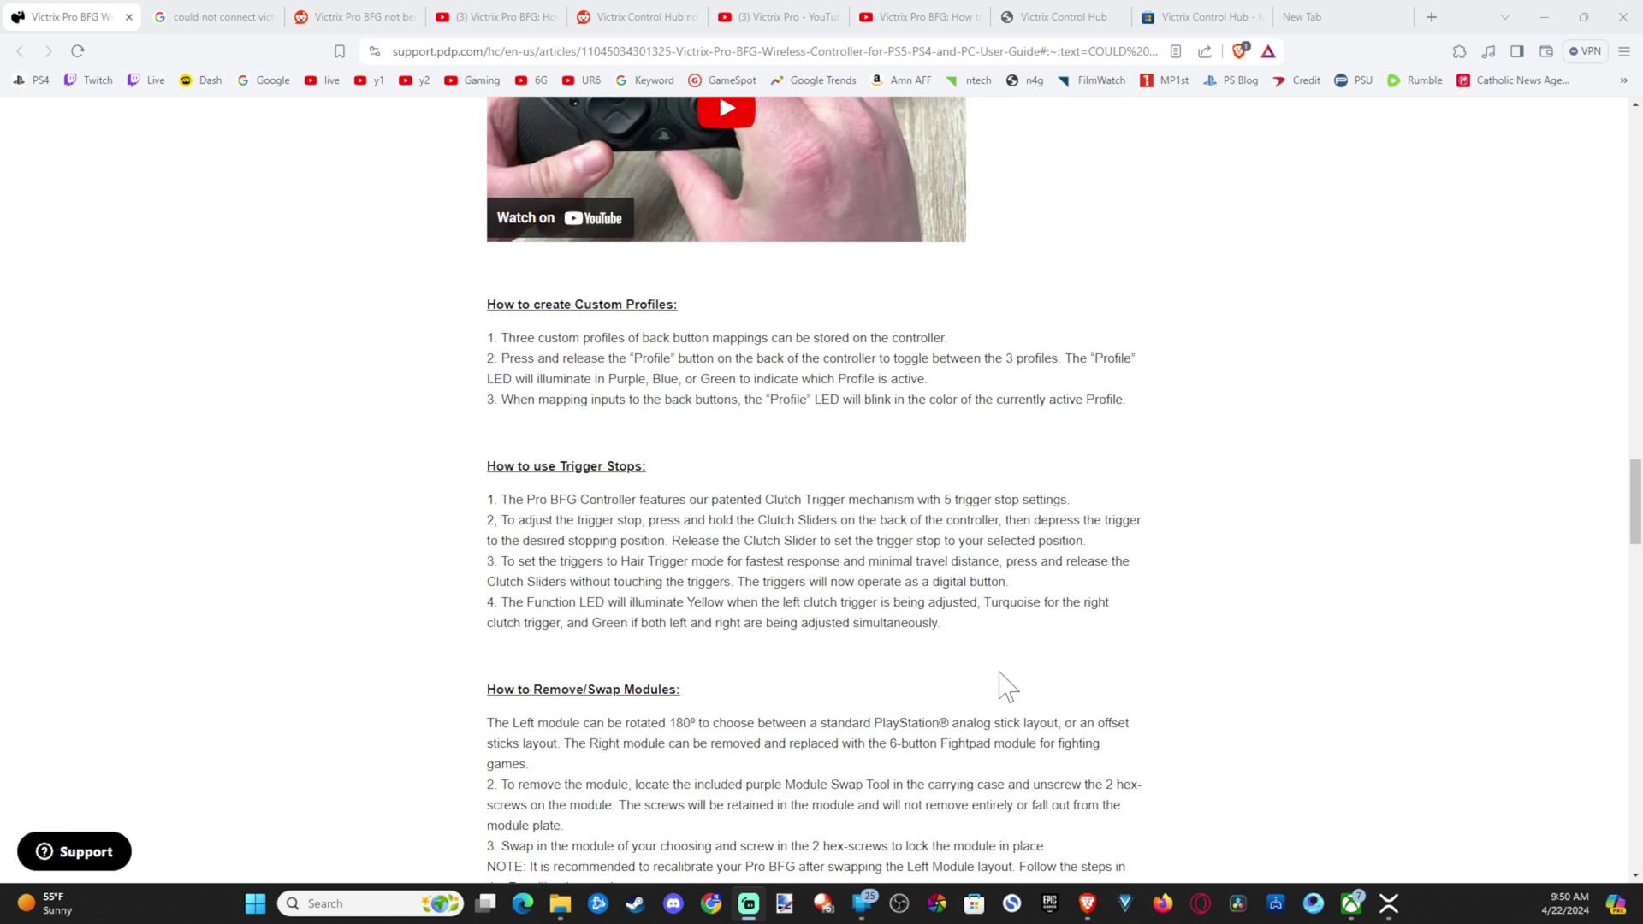
pyautogui.scroll(-8, 1006, 685)
pyautogui.scroll(-4, 1003, 671)
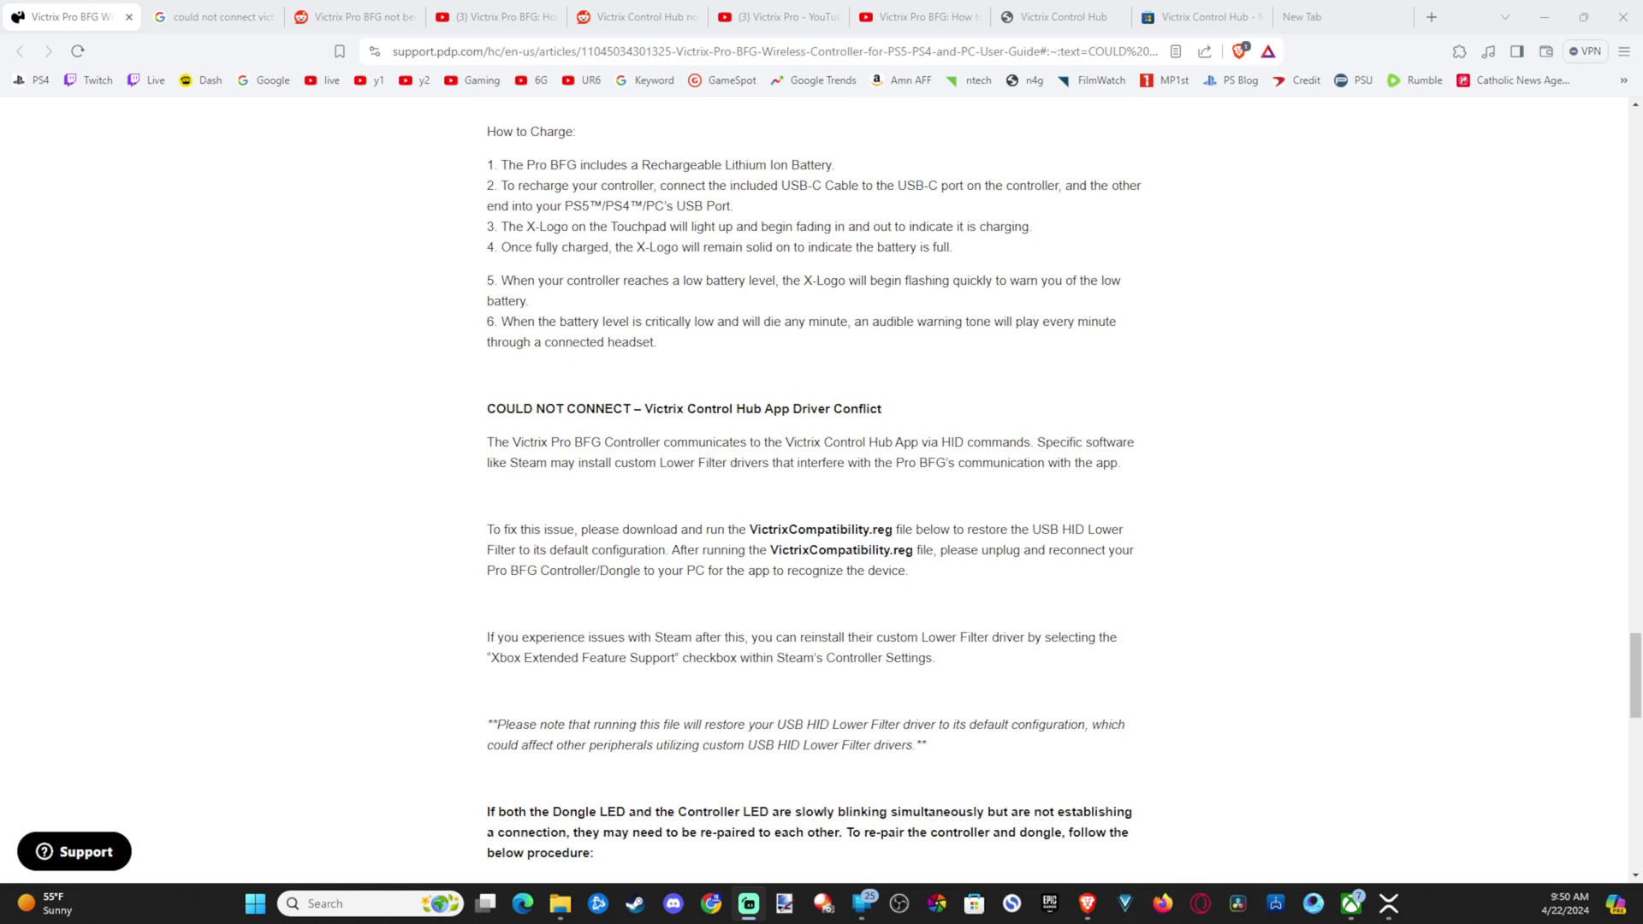
pyautogui.moveTo(487, 410); pyautogui.dragTo(879, 410)
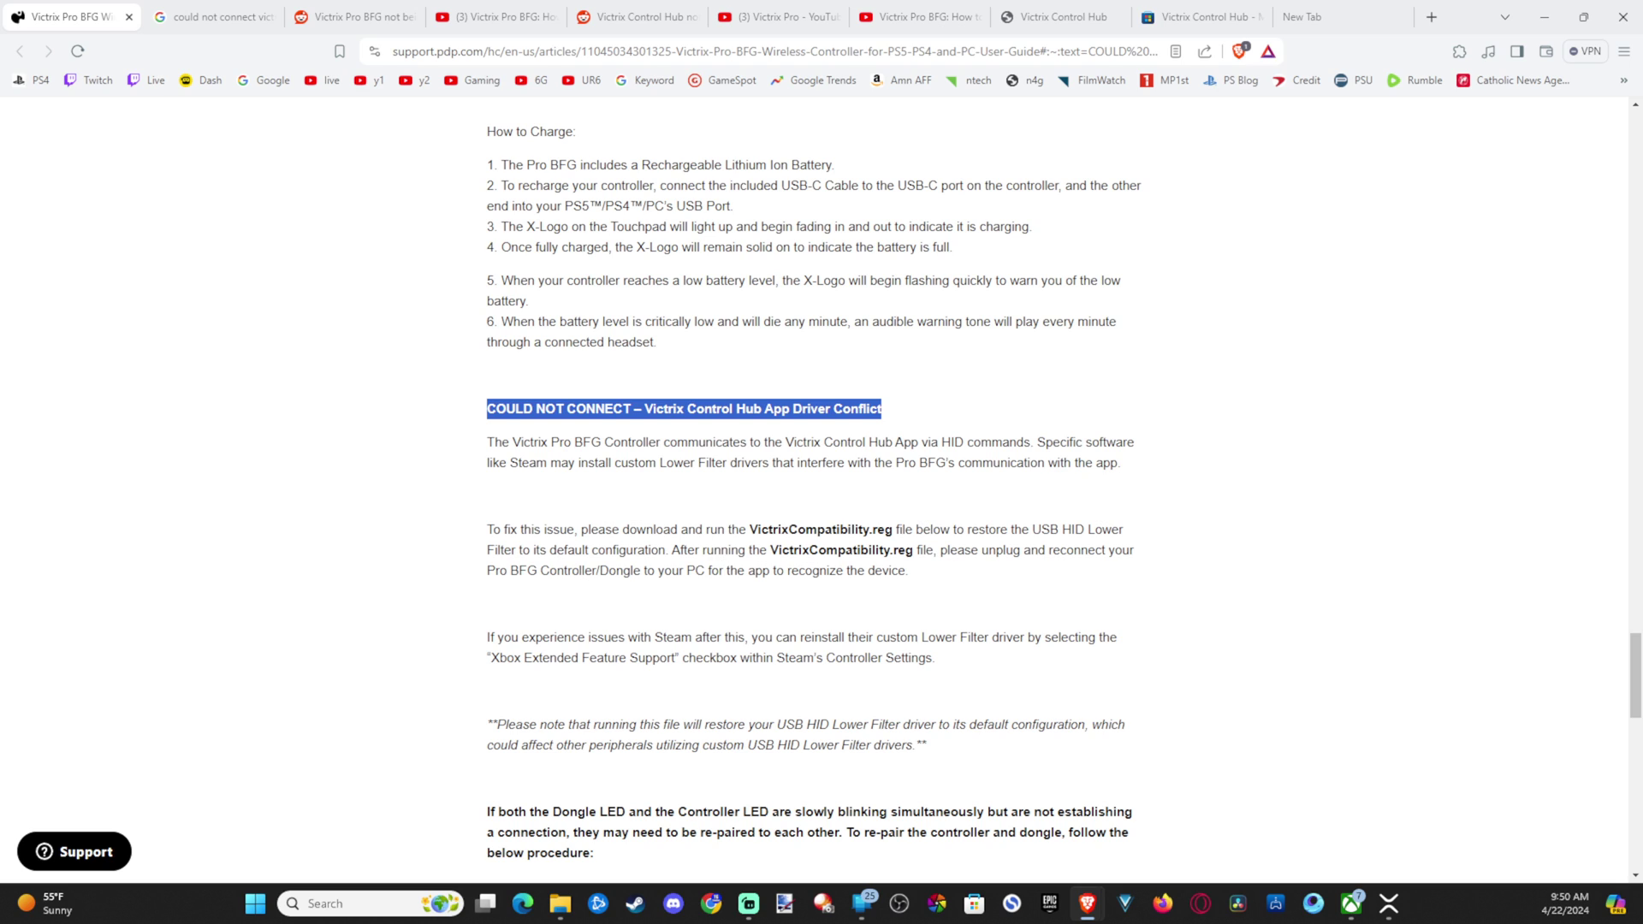
pyautogui.scroll(-1, 532, 539)
pyautogui.scroll(-1, 533, 539)
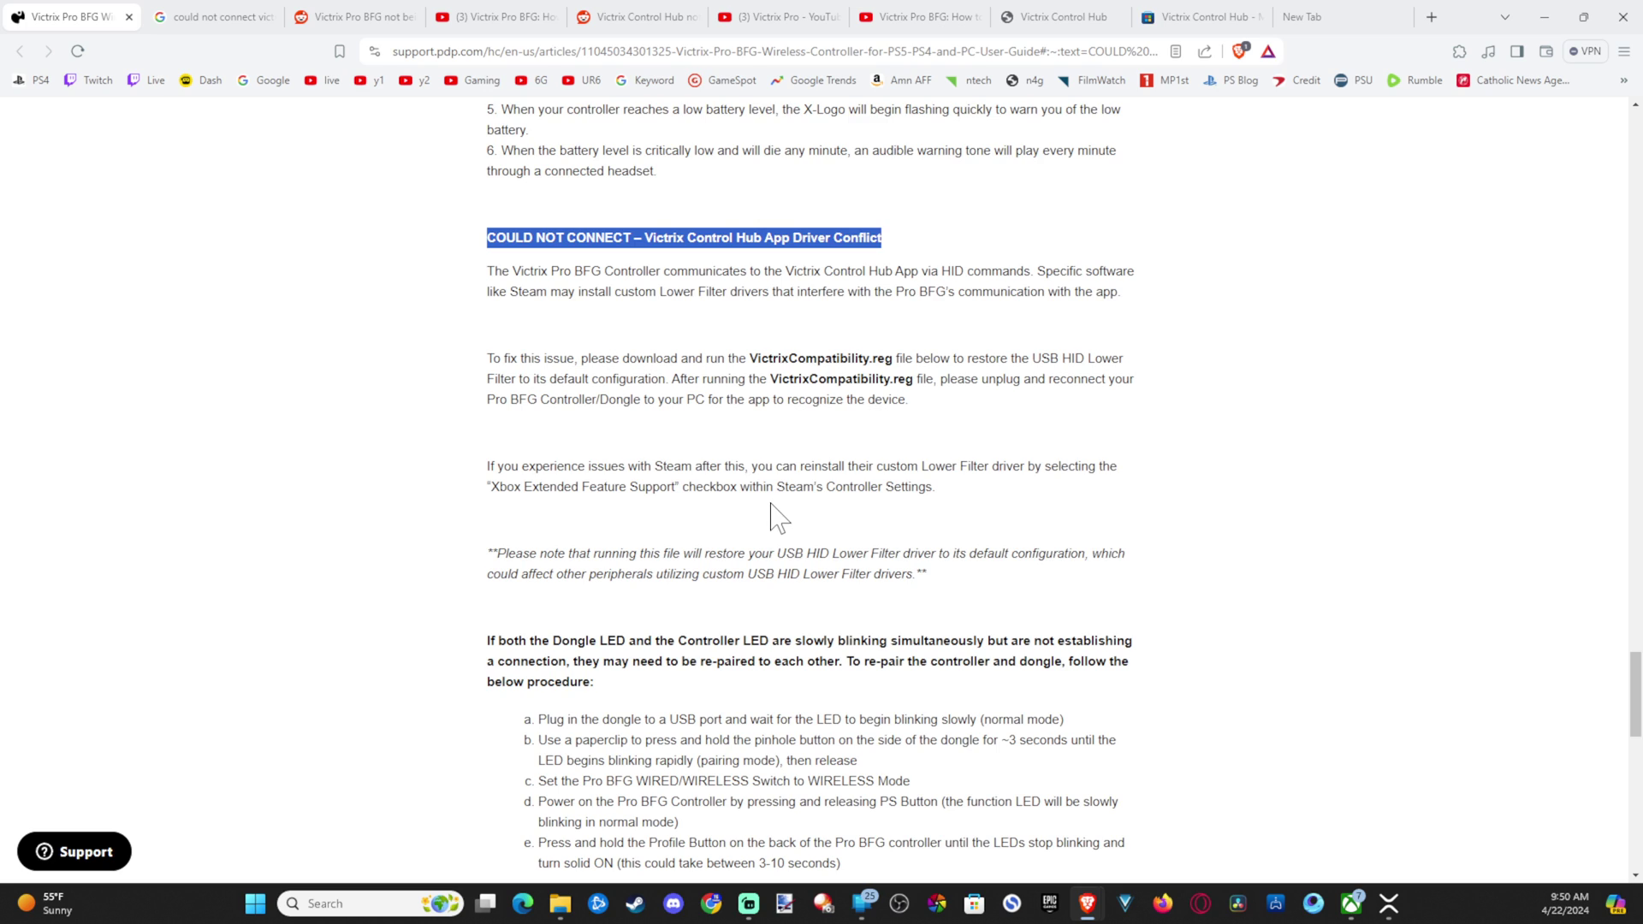
pyautogui.scroll(-4, 774, 514)
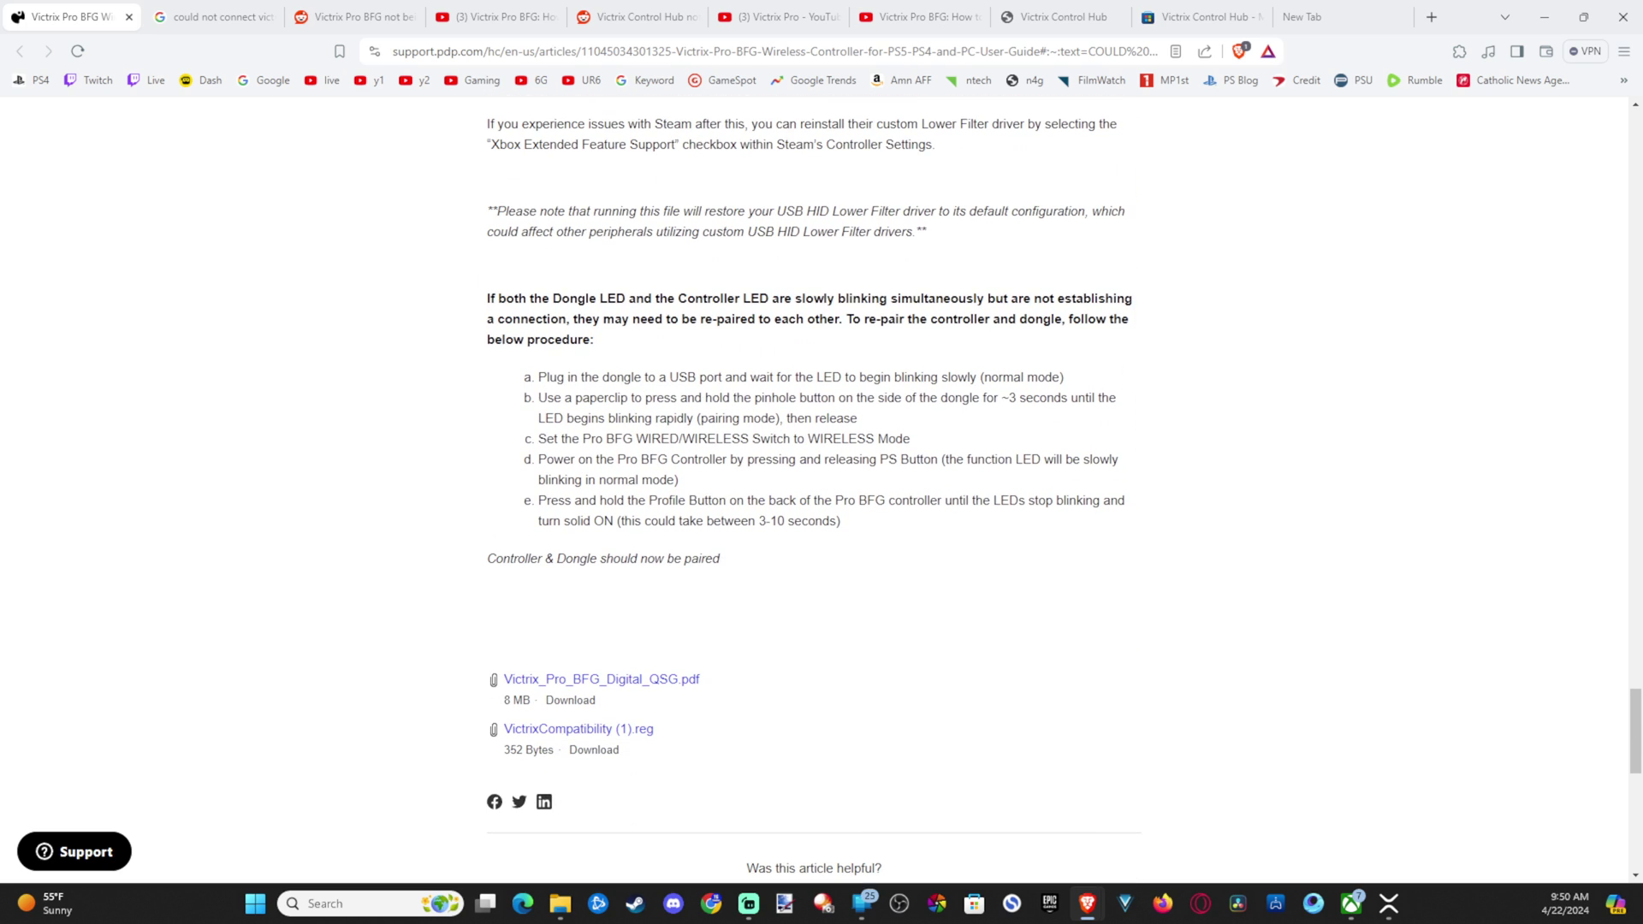
pyautogui.scroll(-1, 813, 492)
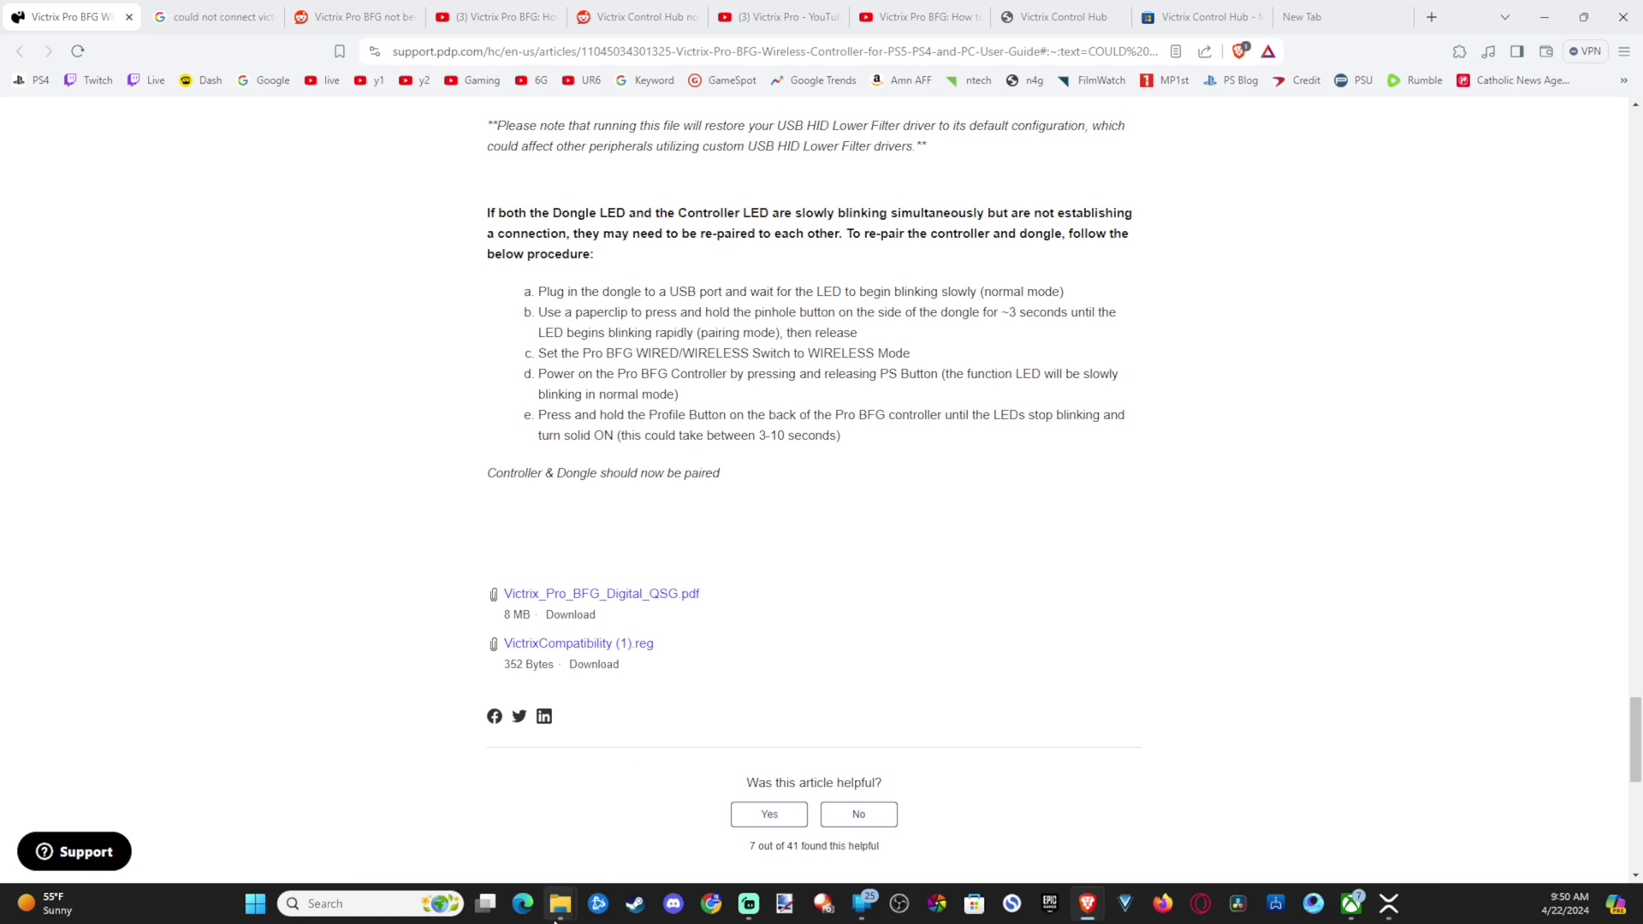
# Find VictrixCompatibility (1), 352 bytes, in File Explorer's Downloads folder, then close the window.
pyautogui.moveTo(558, 918)
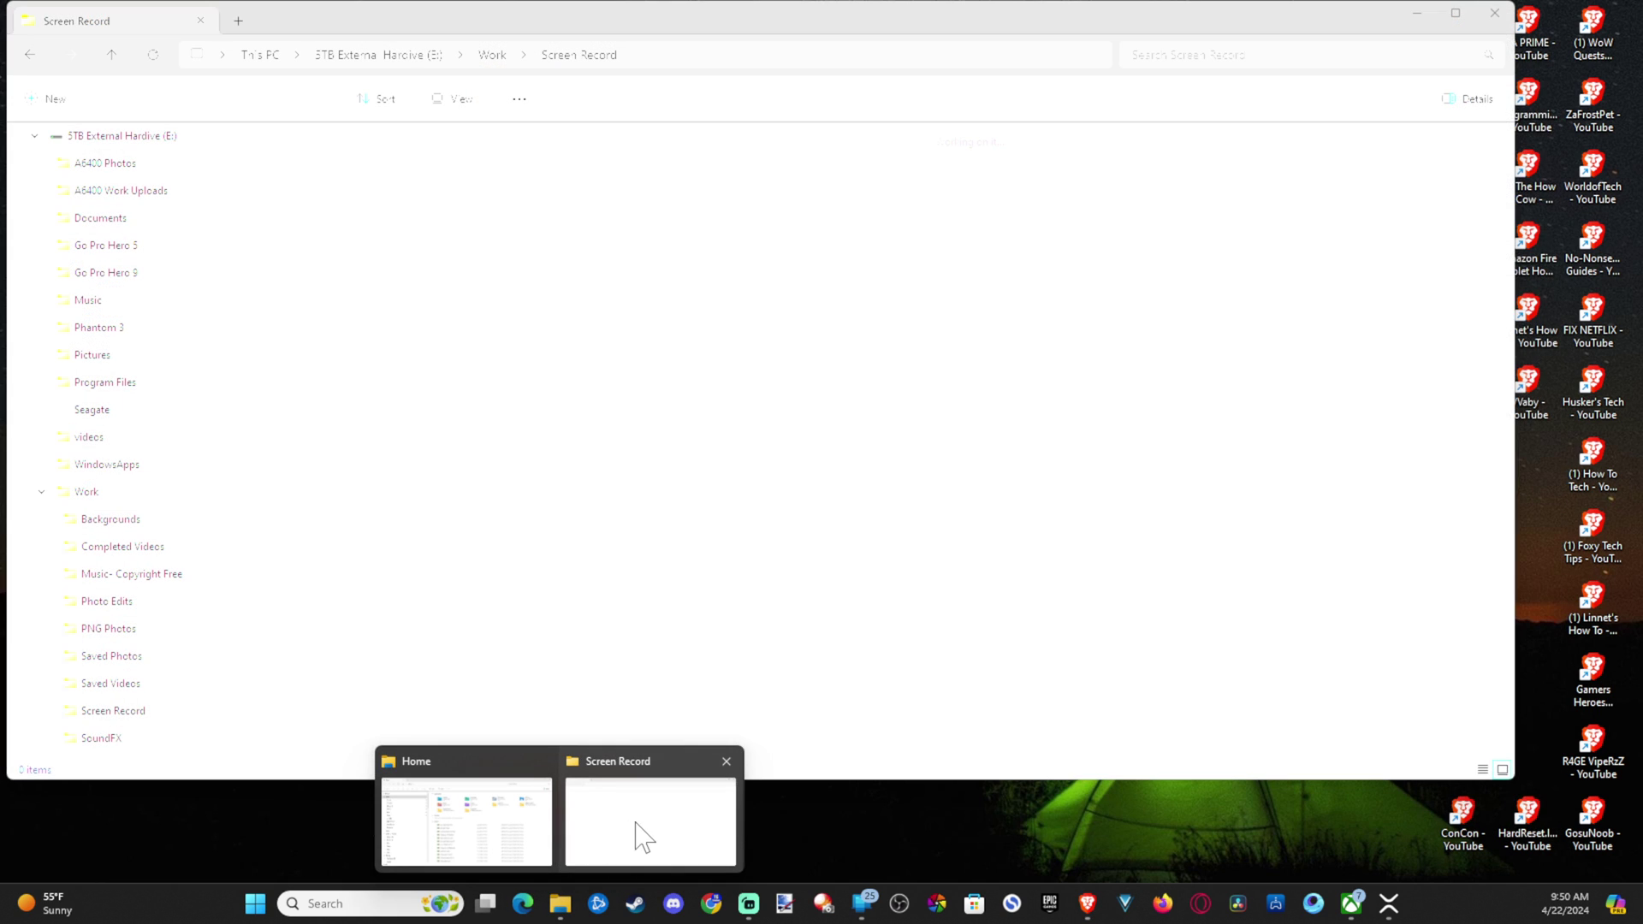
pyautogui.click(639, 839)
pyautogui.scroll(15, 195, 321)
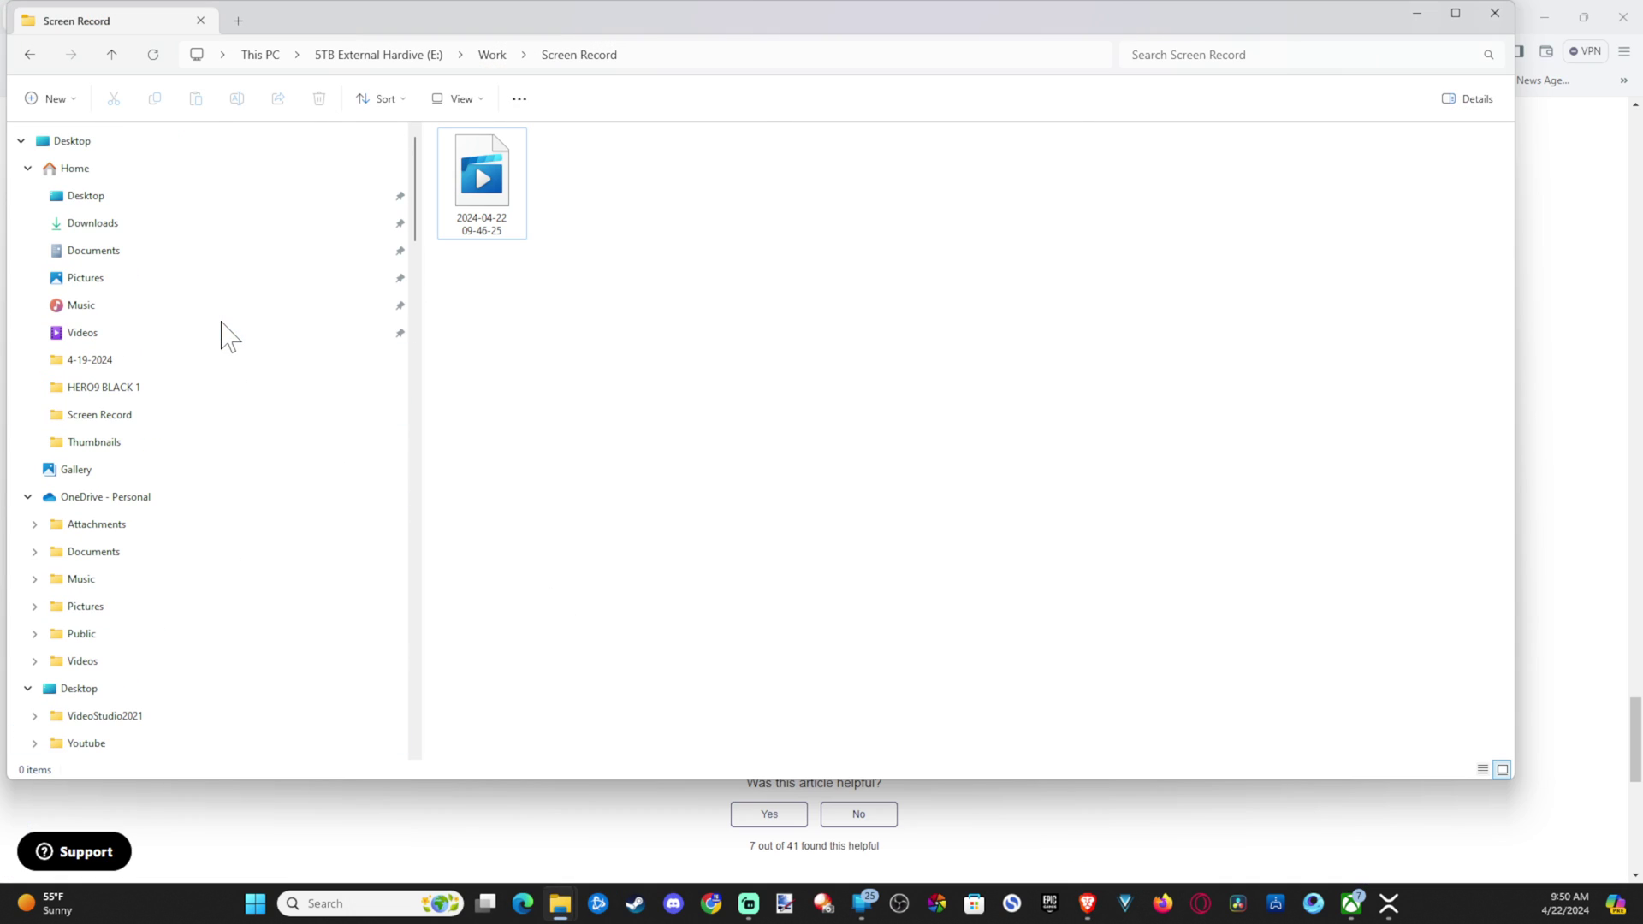
pyautogui.click(103, 224)
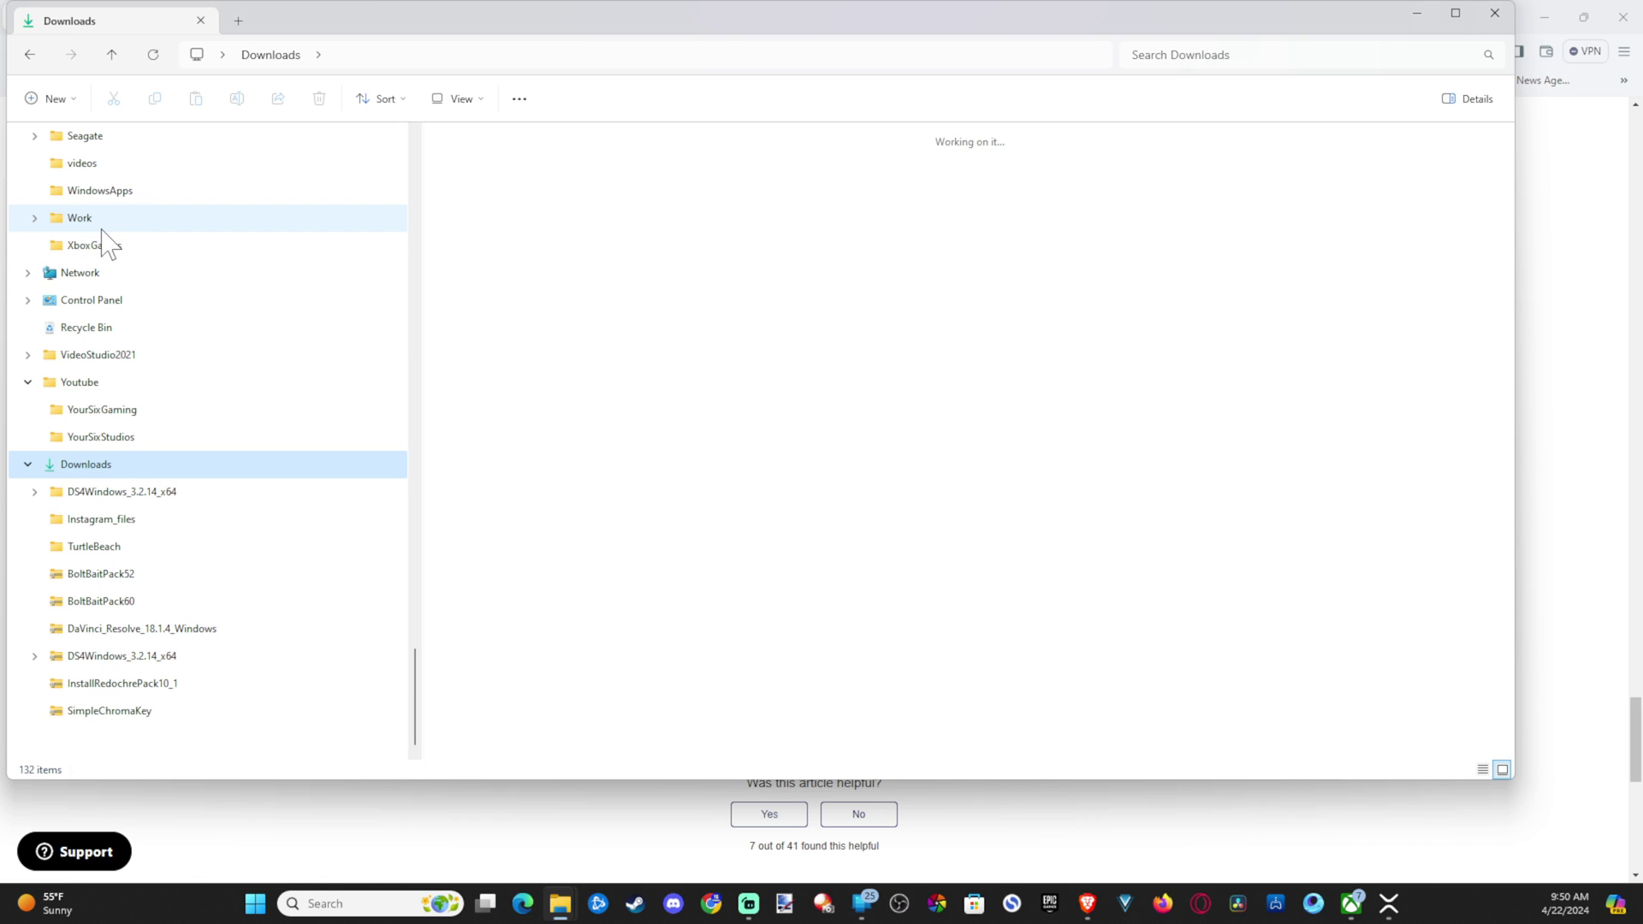
pyautogui.click(582, 231)
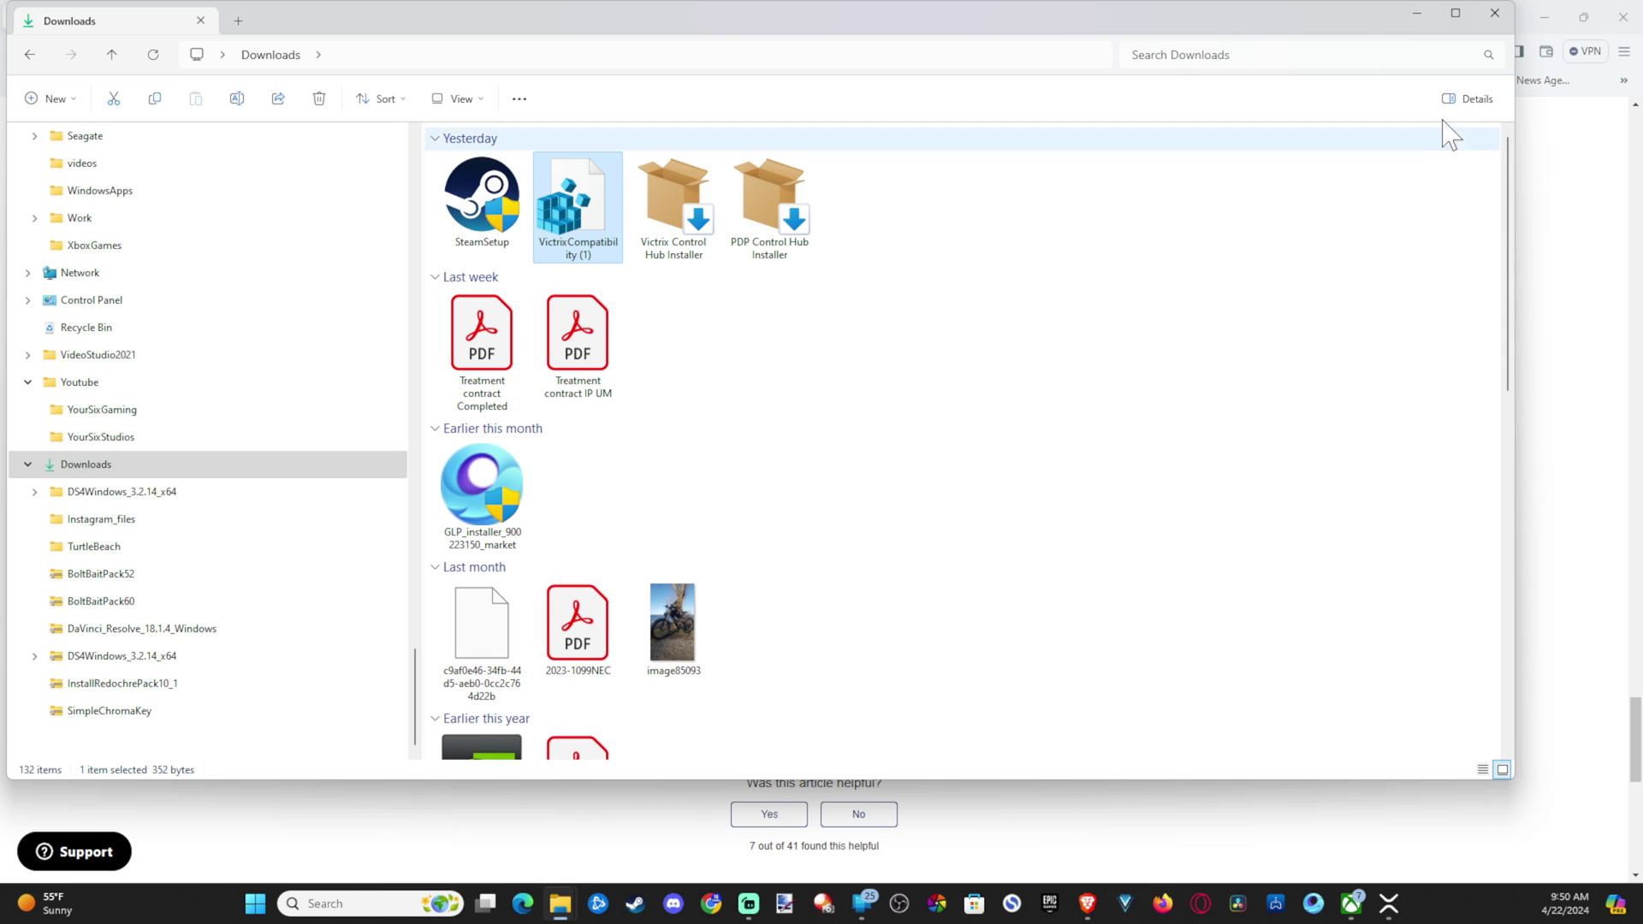
pyautogui.click(1496, 13)
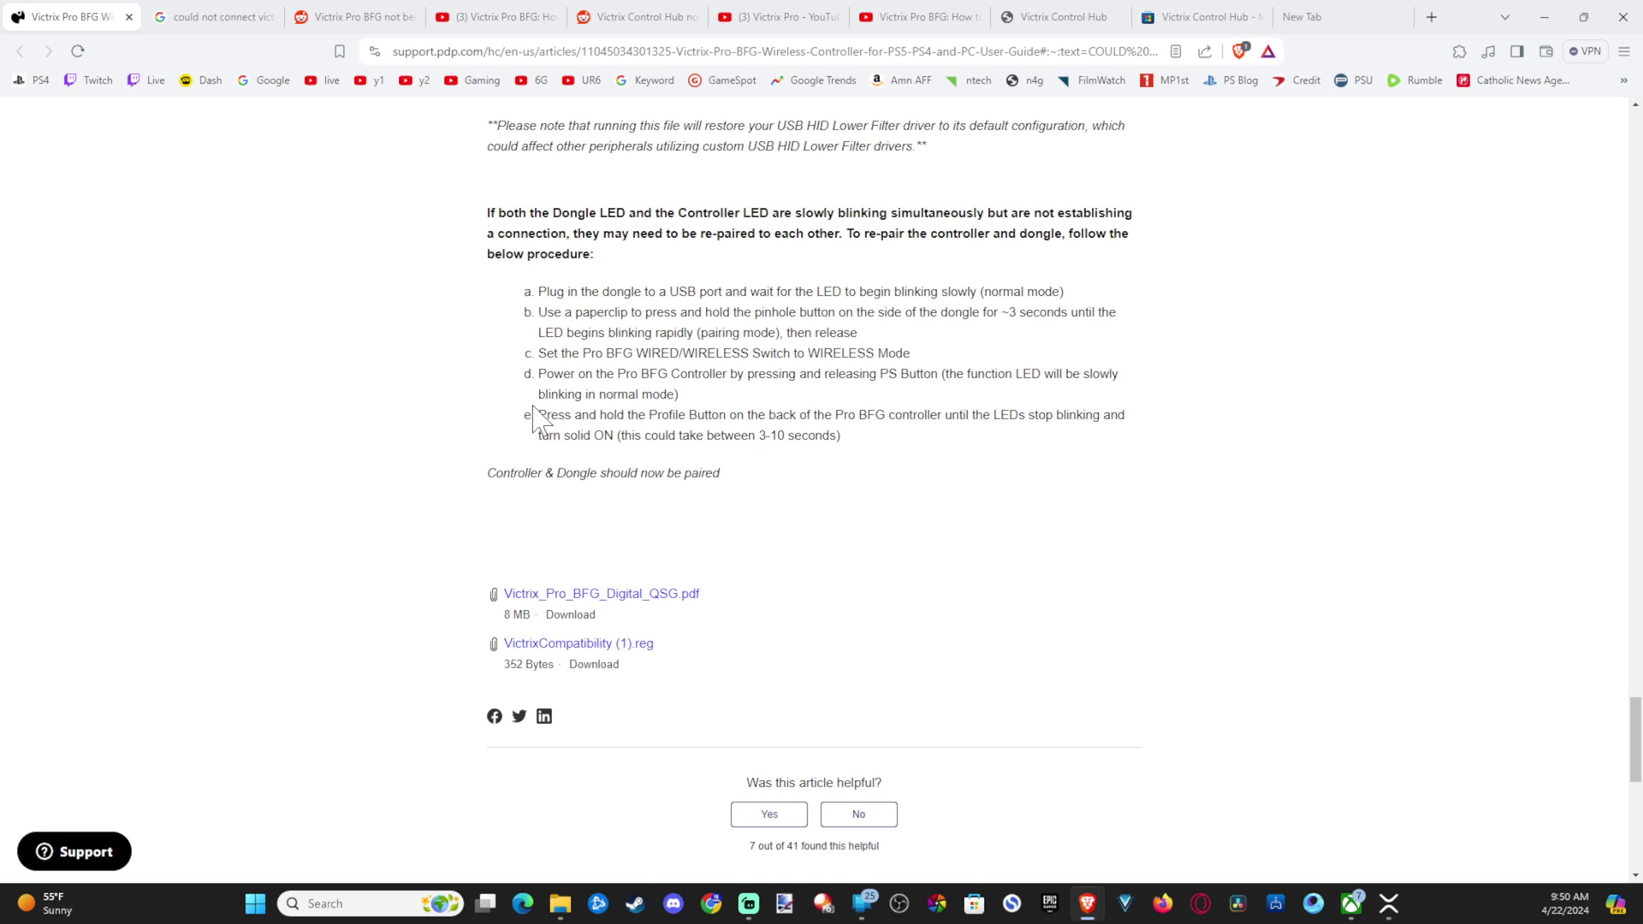
pyautogui.click(330, 904)
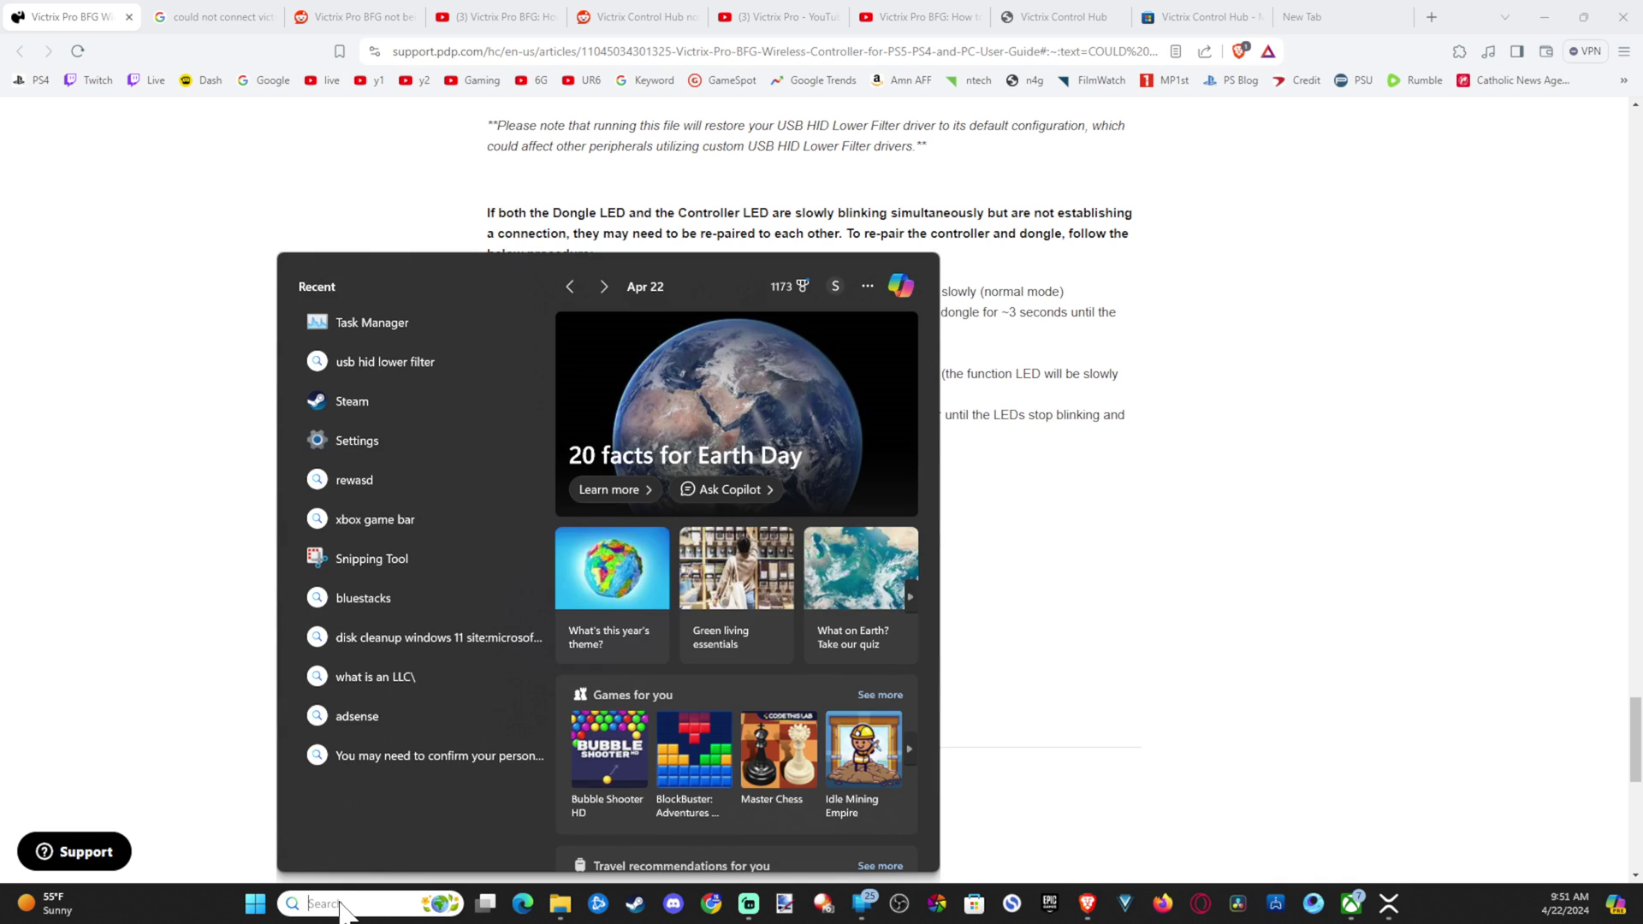
pyautogui.write('task')
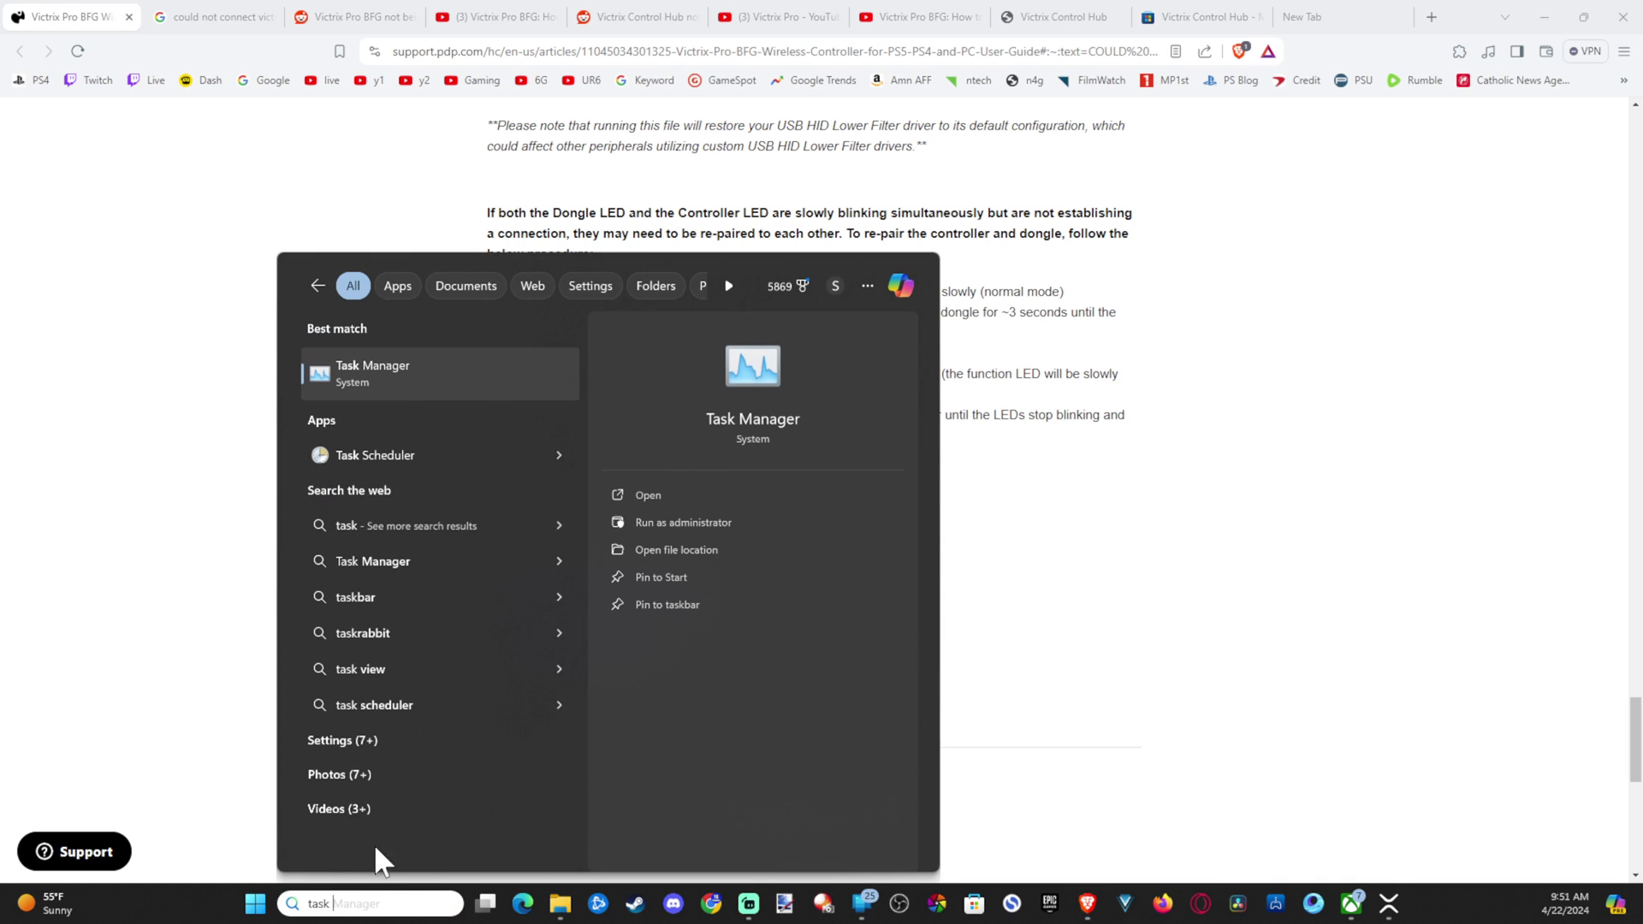
pyautogui.click(363, 373)
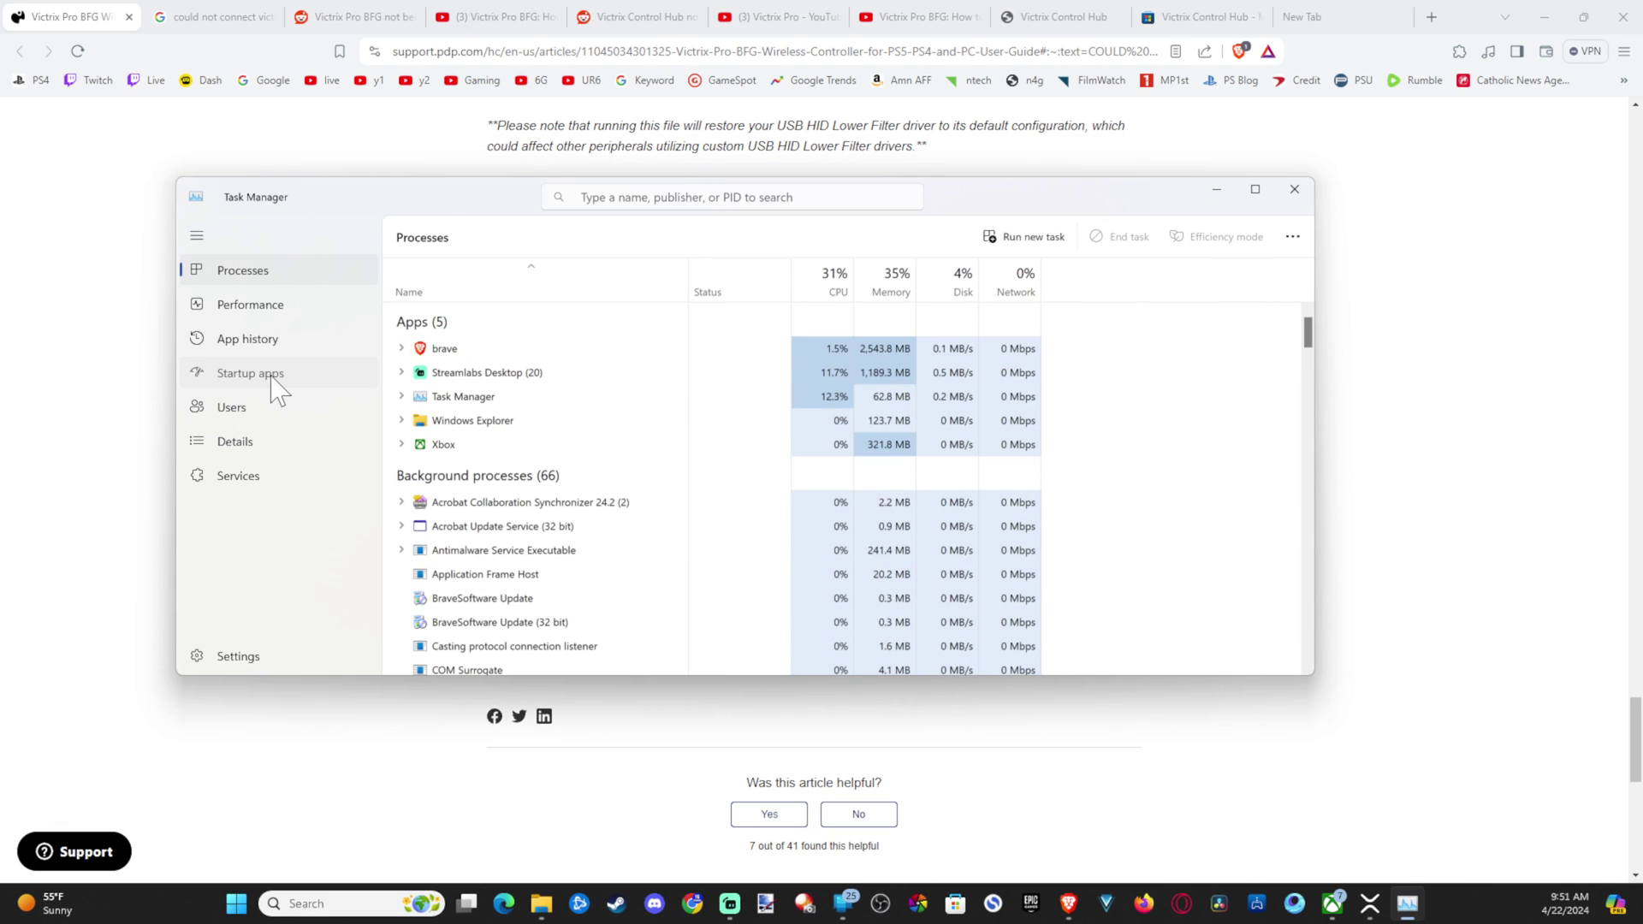
pyautogui.click(277, 392)
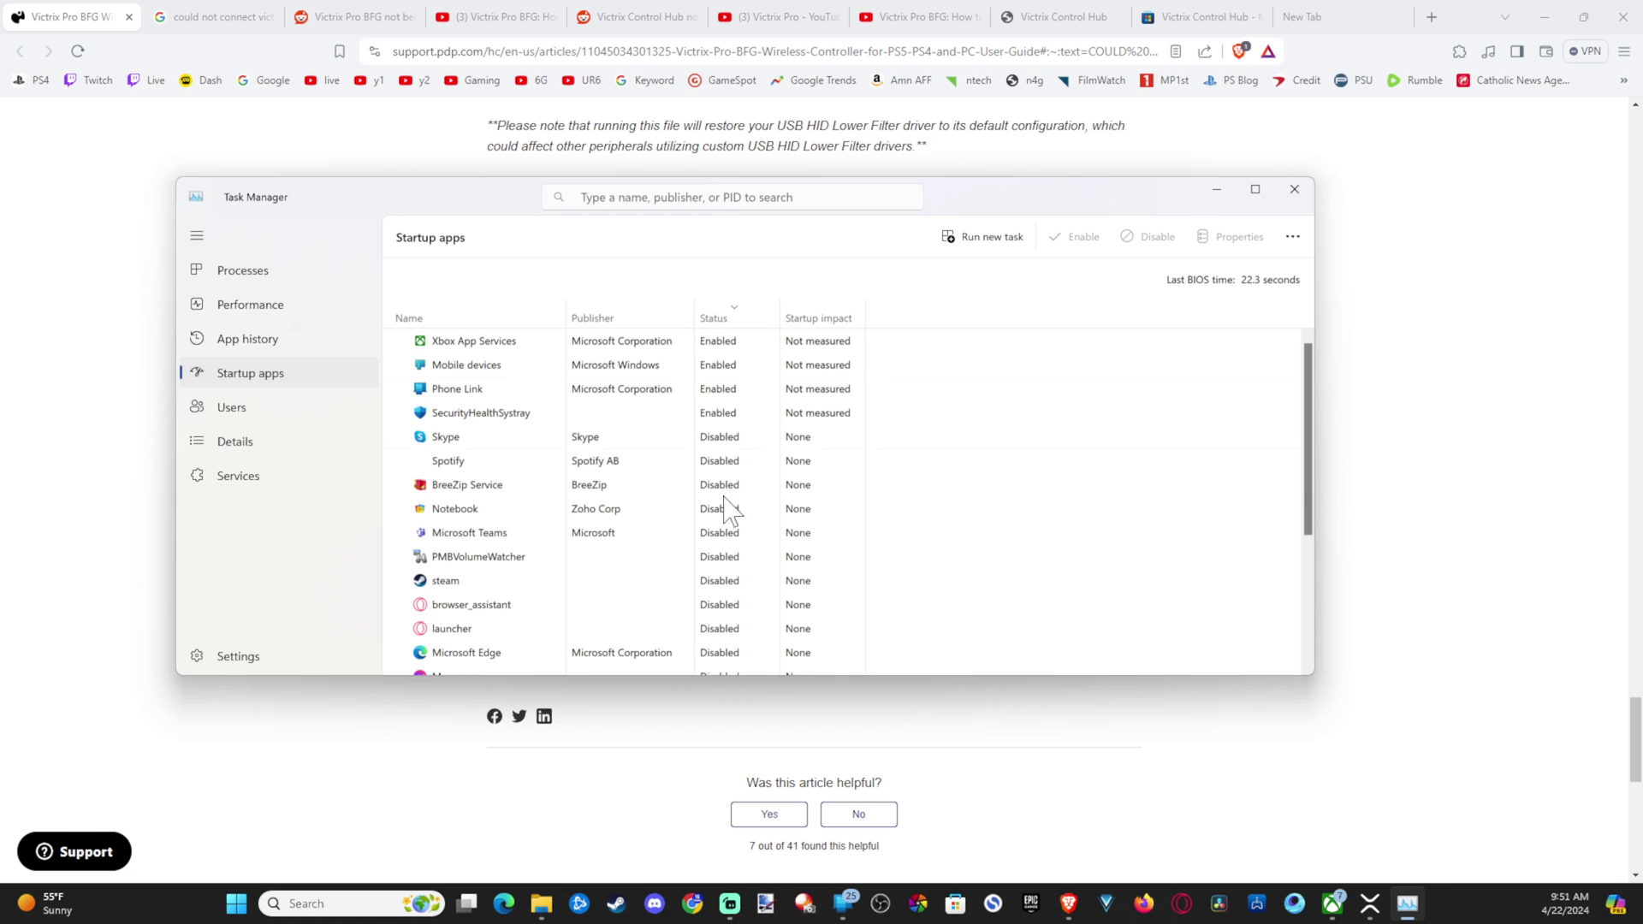
pyautogui.scroll(-3, 724, 599)
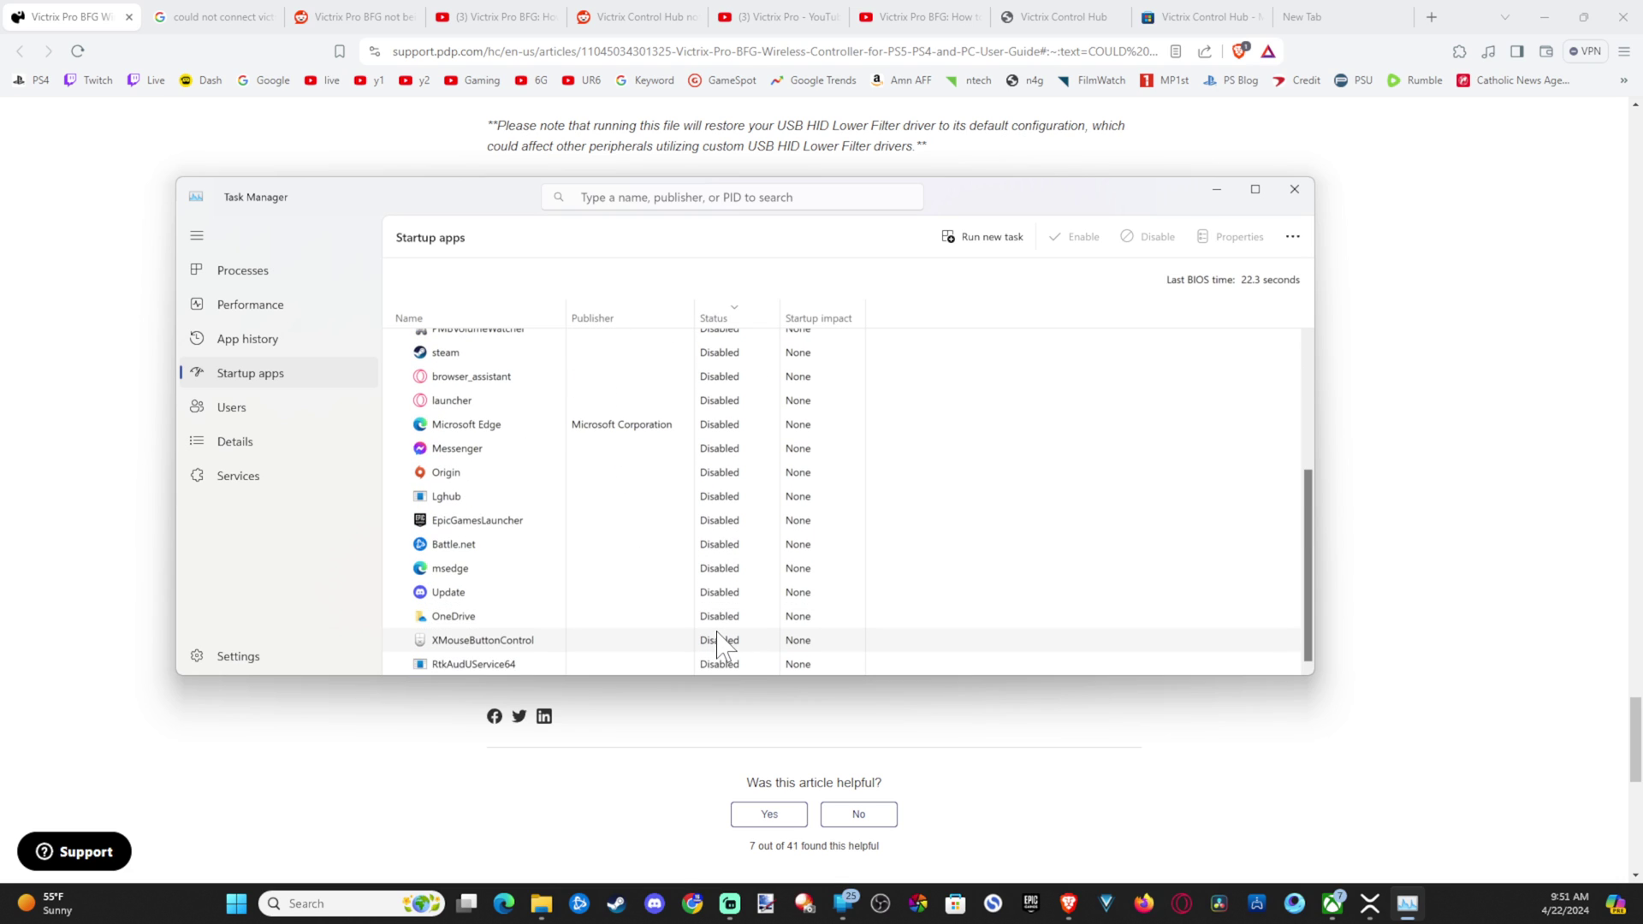
pyautogui.scroll(1, 715, 642)
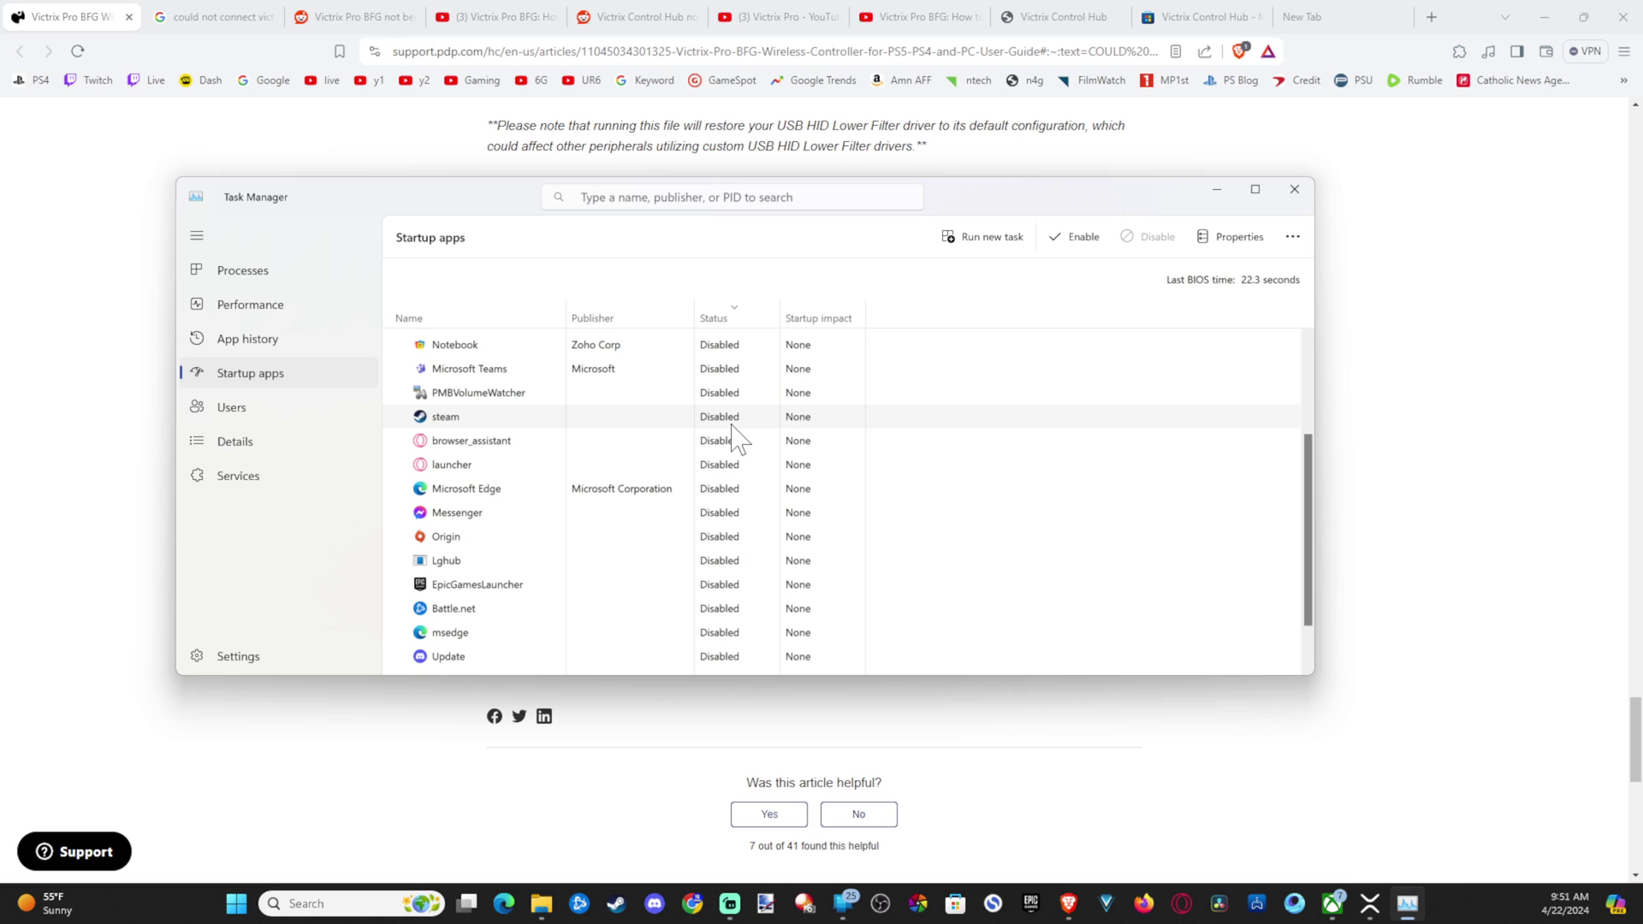
pyautogui.scroll(3, 733, 436)
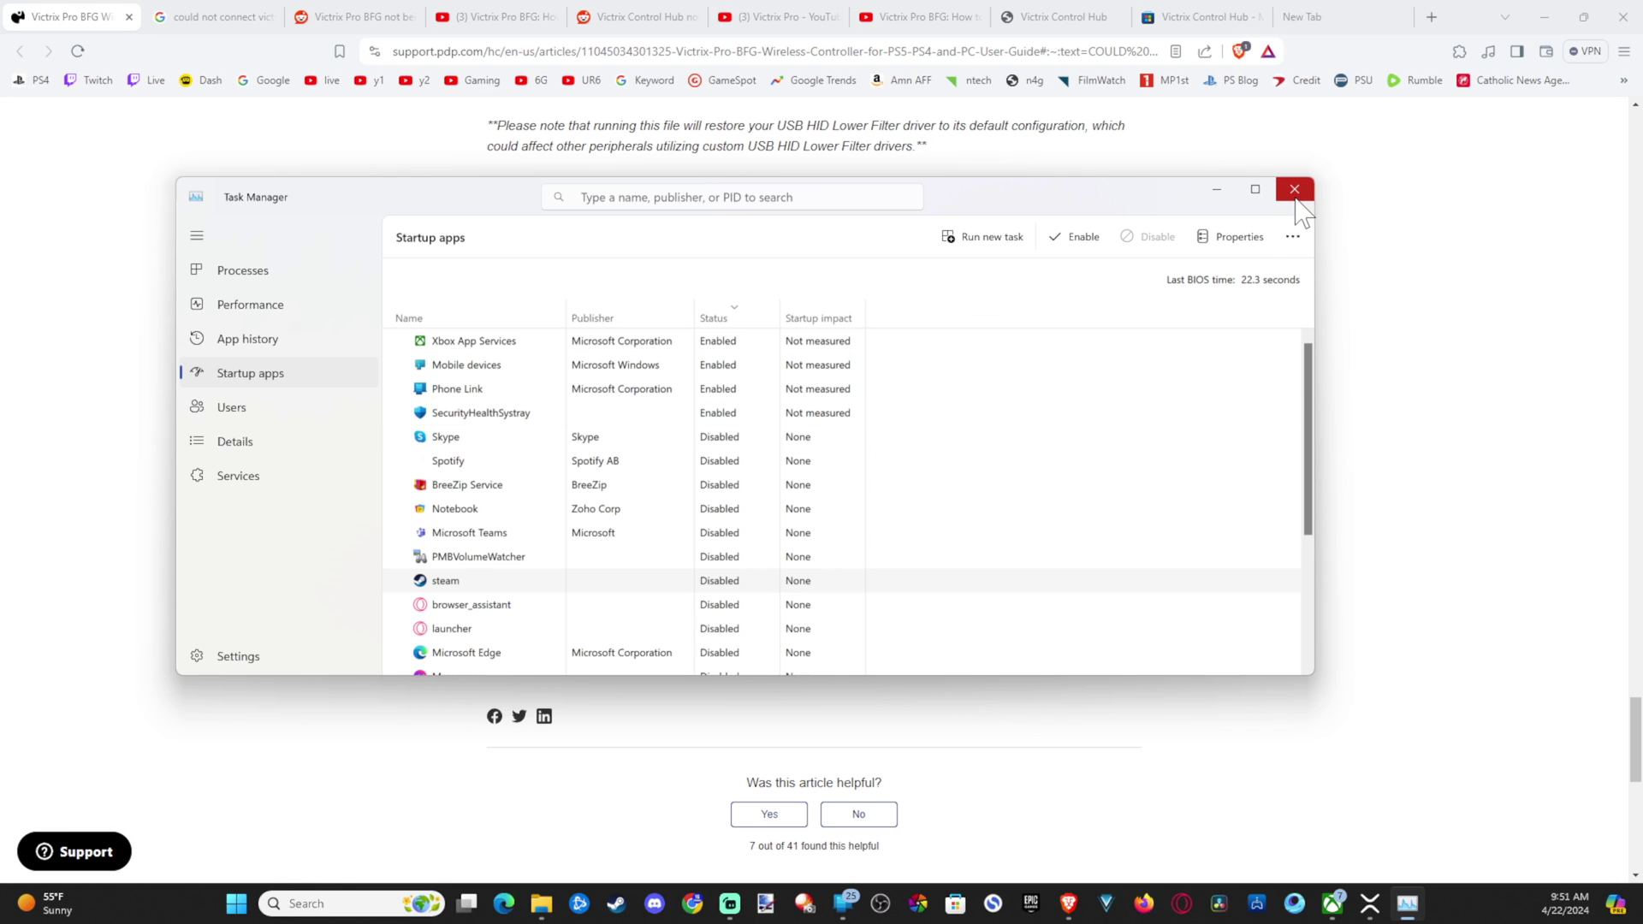
pyautogui.click(529, 342)
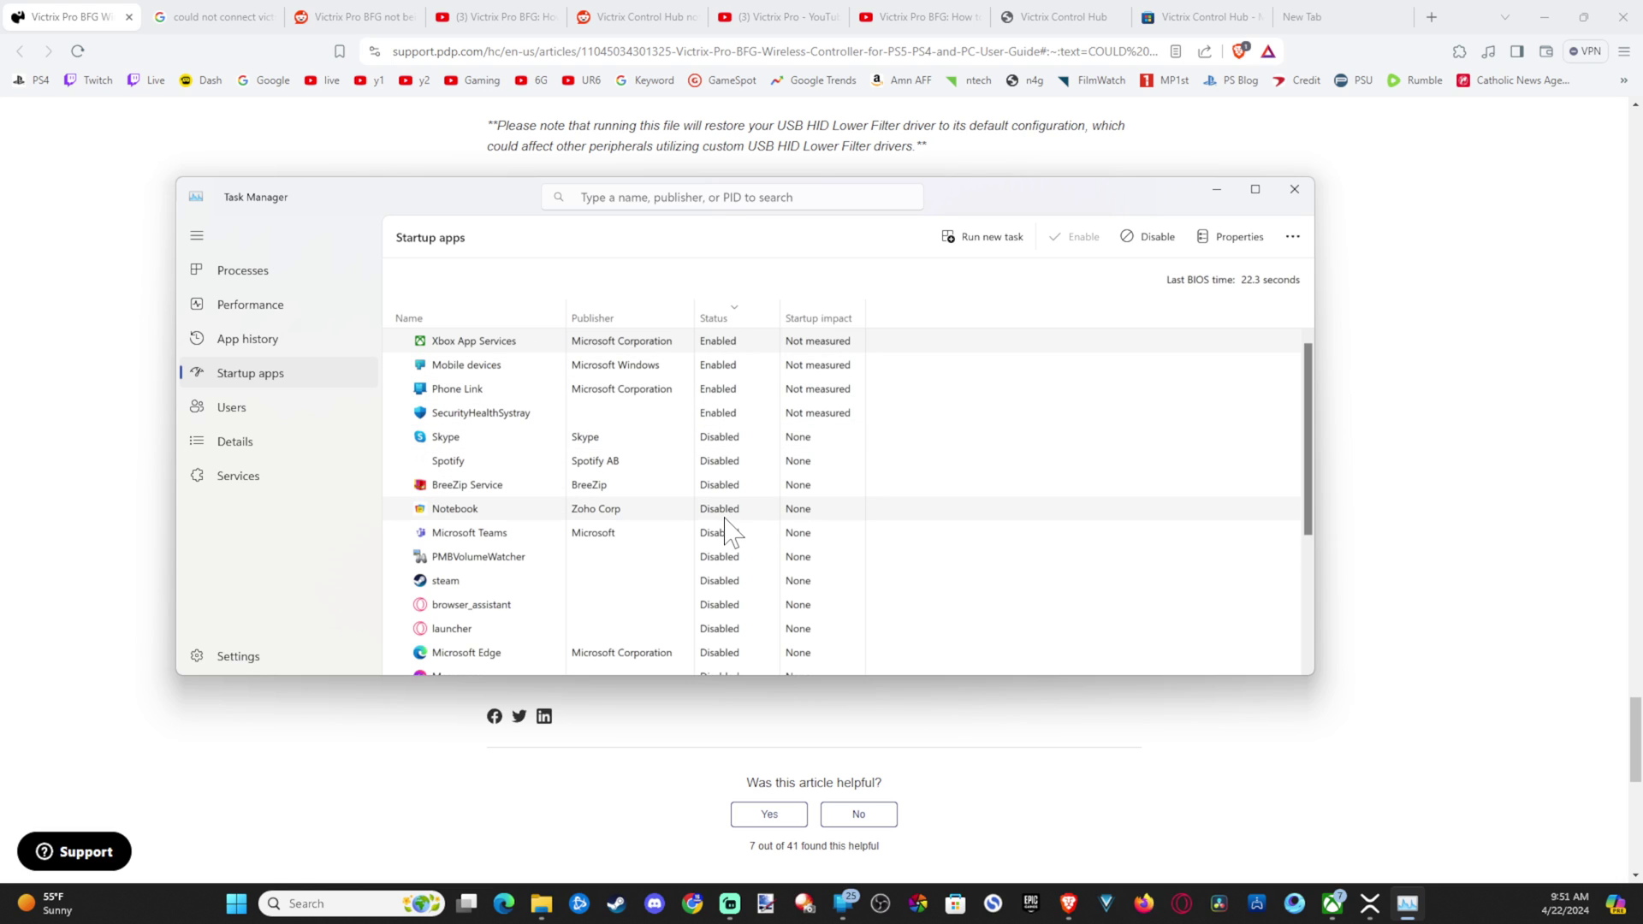
# Close Task Manager and bring Victrix Control Hub's Buttons re-mapping page back to the front.
pyautogui.click(1294, 188)
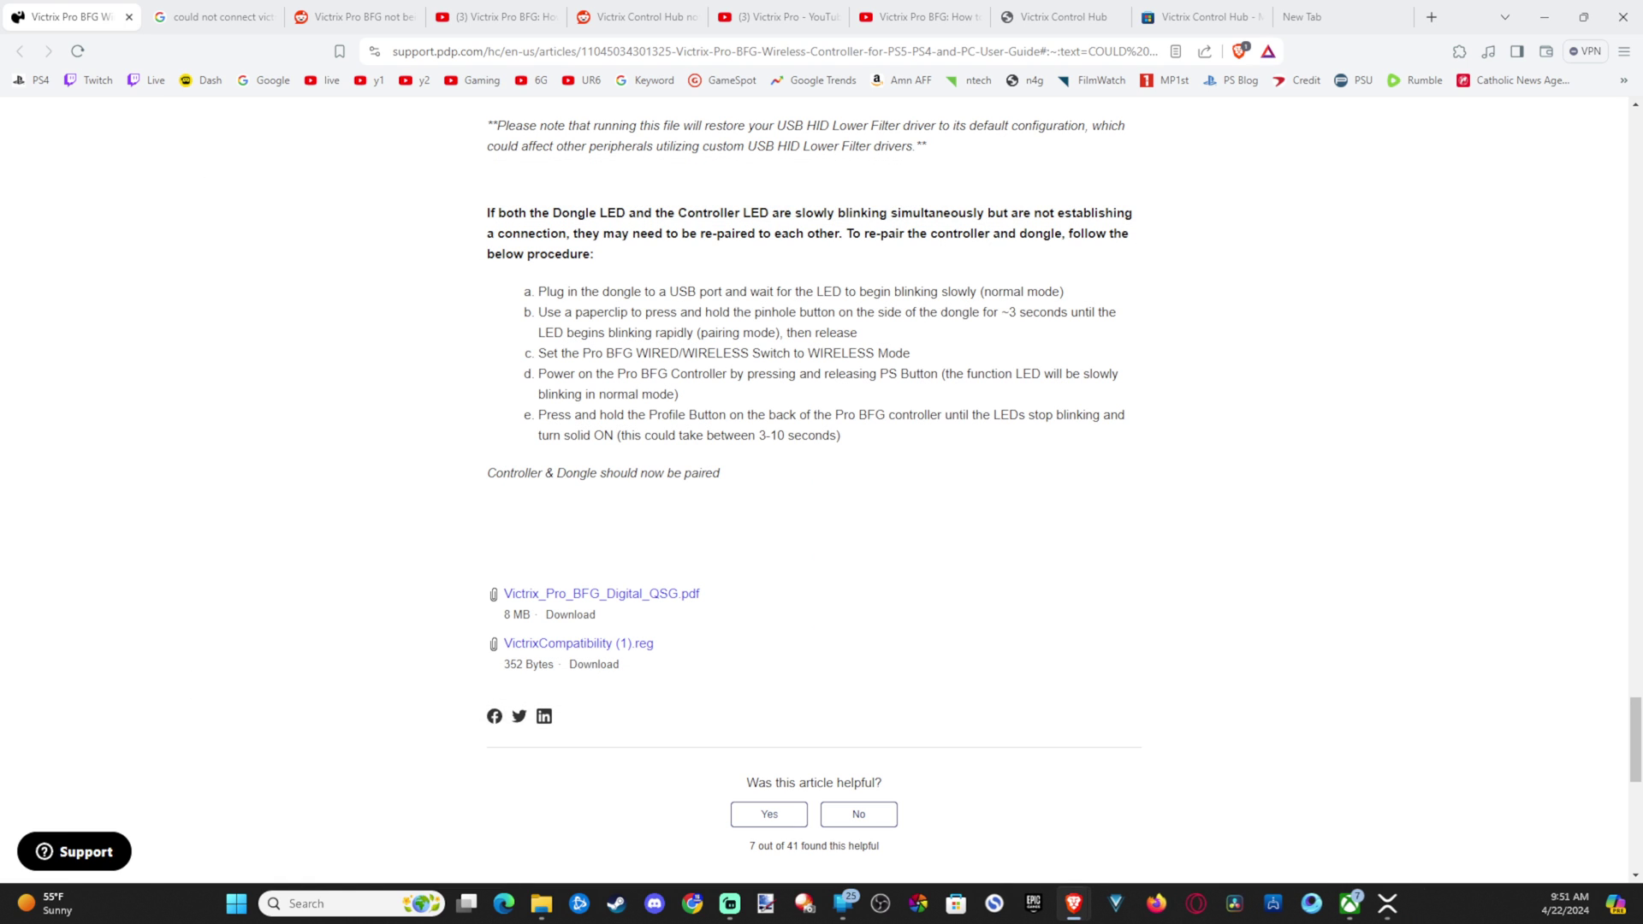
pyautogui.hotkey('alt', 'Tab')
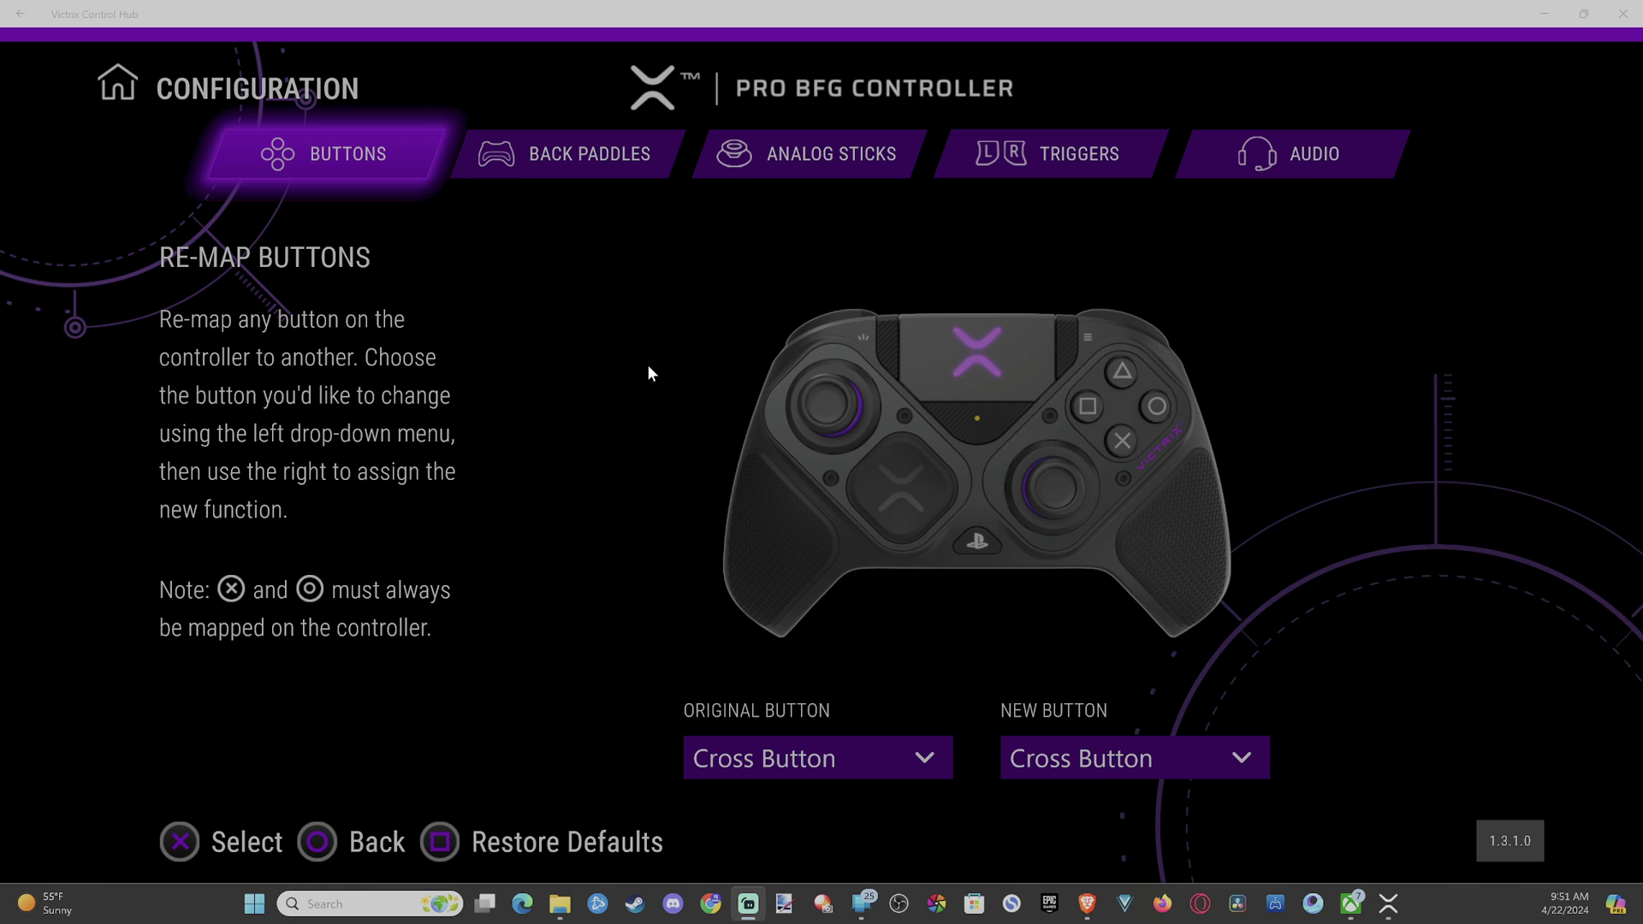